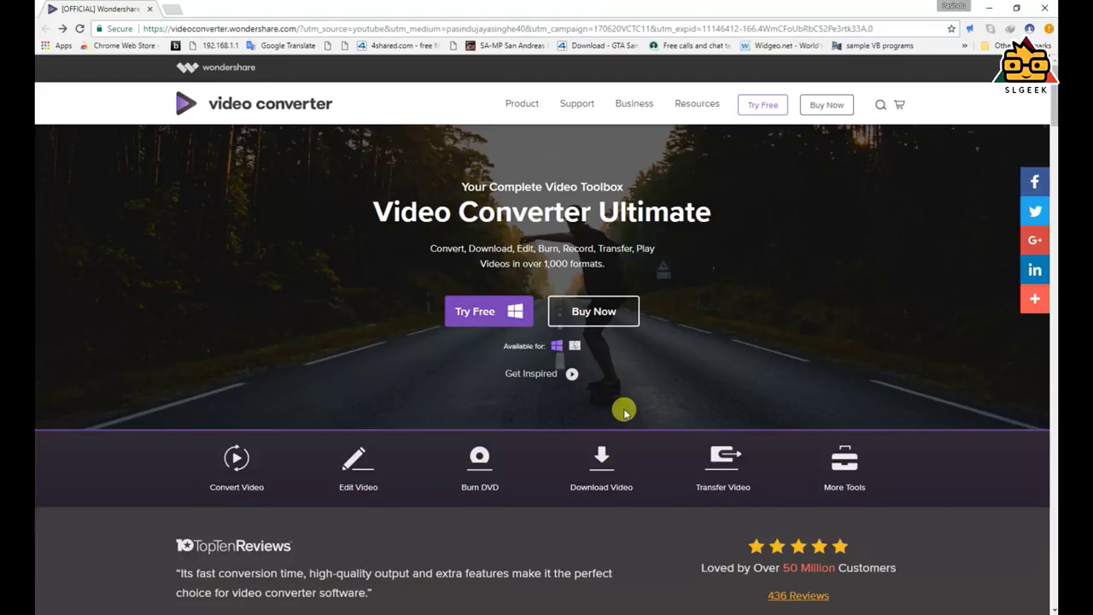
# Check the license prices on the Buy Now page, then download and run the free trial installer
pyautogui.click(622, 314)
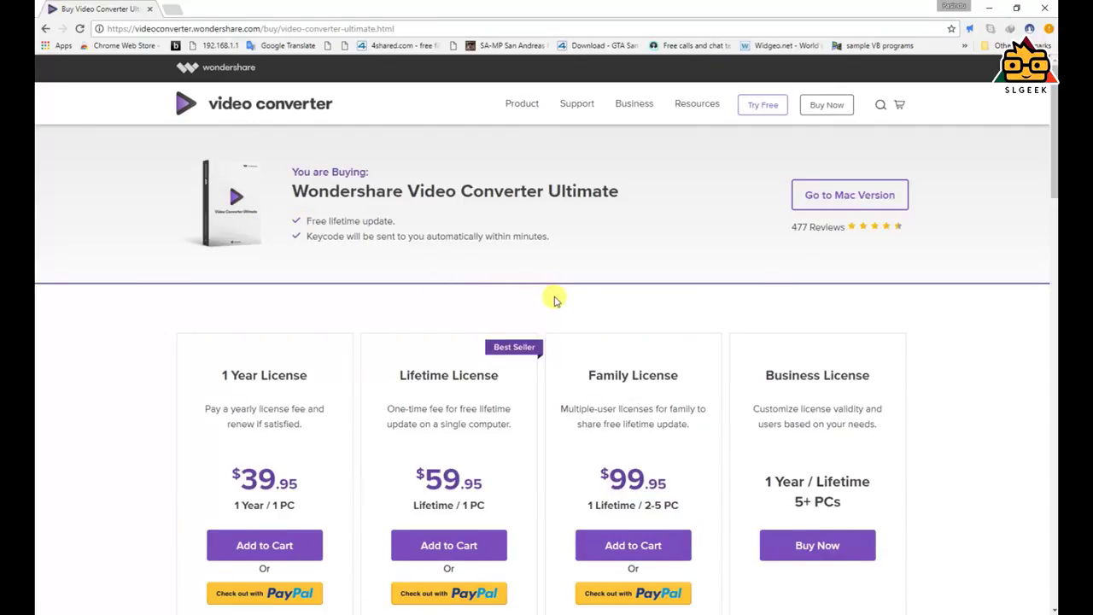
pyautogui.click(45, 29)
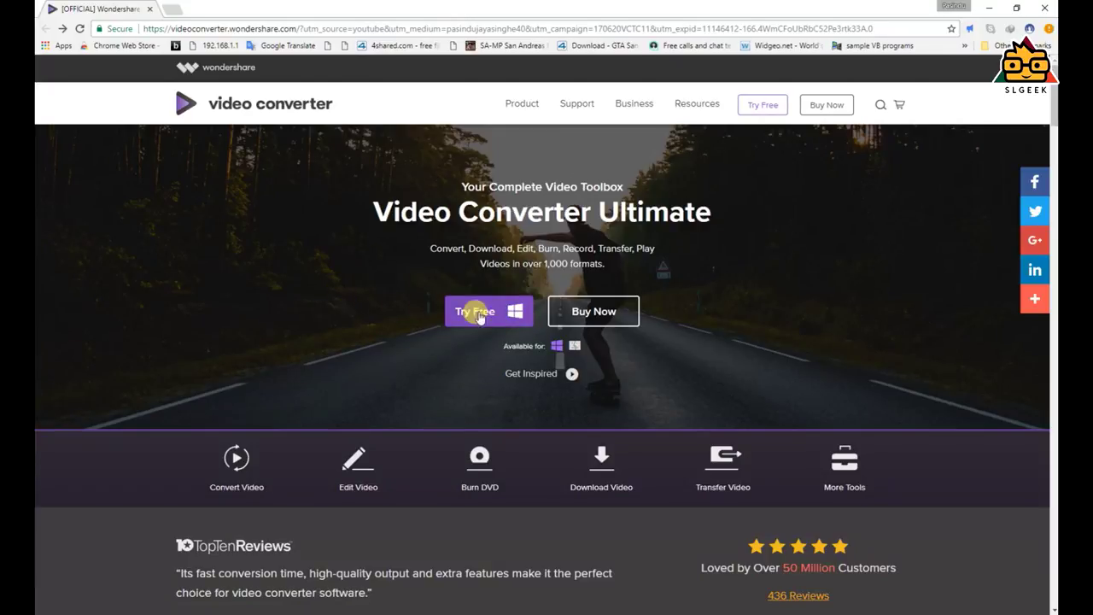
pyautogui.click(632, 323)
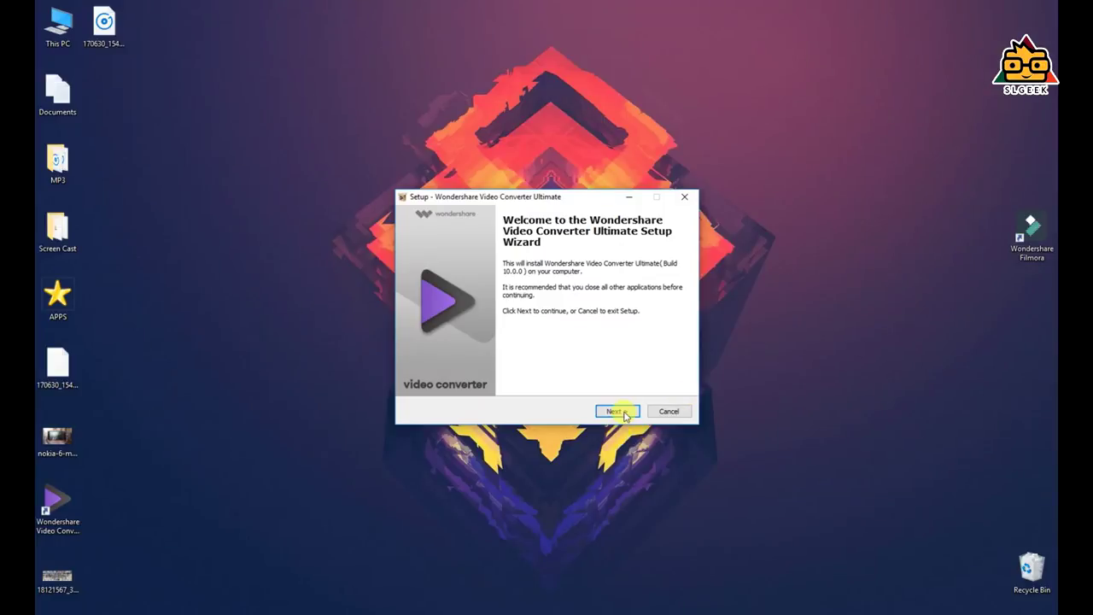
# Accept the license agreement and keep the default install folder C:\Program Files (x86)\Wondershare\Video Converter Ultimate
pyautogui.click(624, 411)
pyautogui.click(477, 374)
pyautogui.click(626, 412)
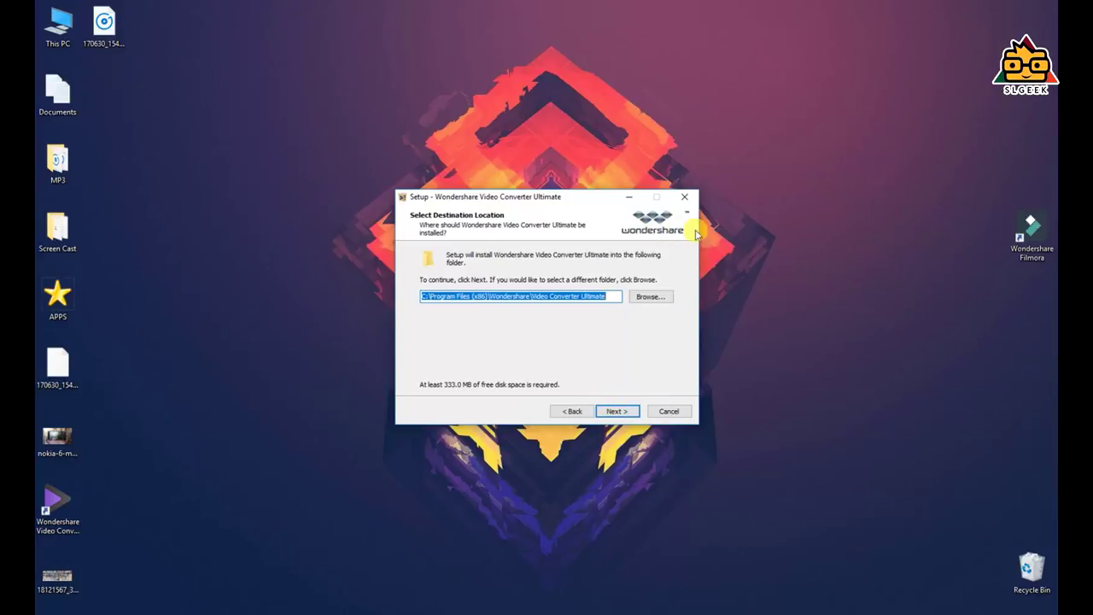
pyautogui.click(658, 411)
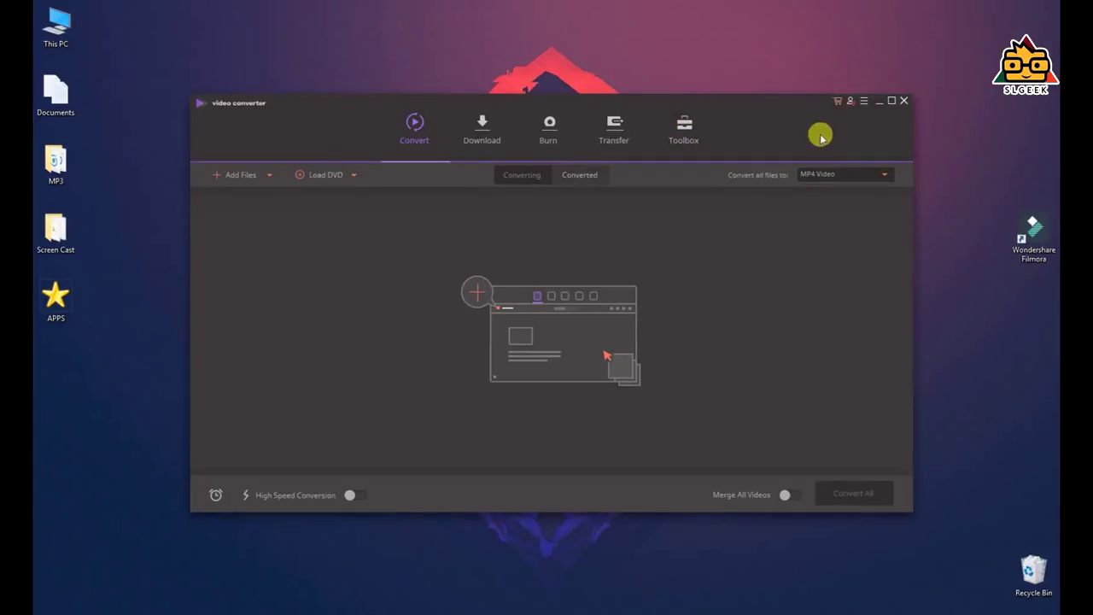
# Sign in with the purchased account's e-mail and password to register the software
pyautogui.click(851, 101)
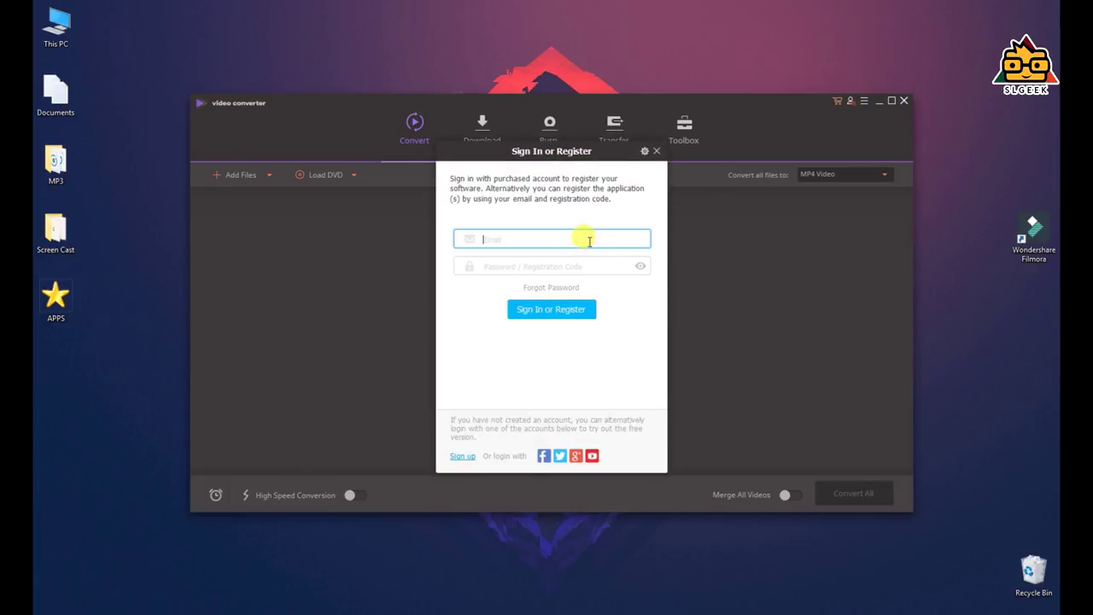
pyautogui.press('Tab')
pyautogui.hotkey('ctrl', 'v')
pyautogui.click(541, 239)
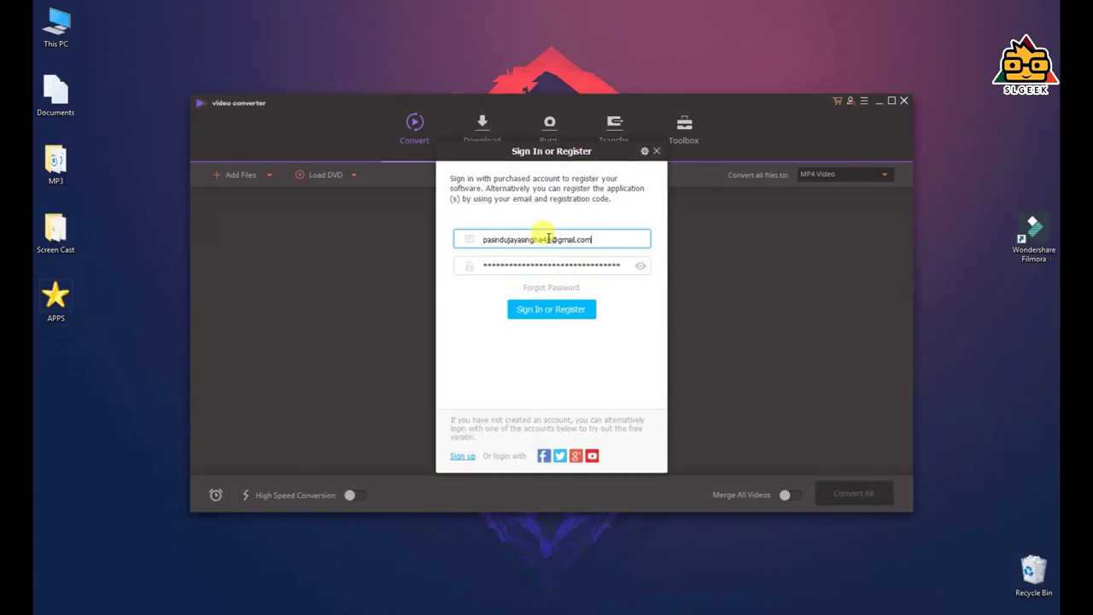
pyautogui.click(580, 310)
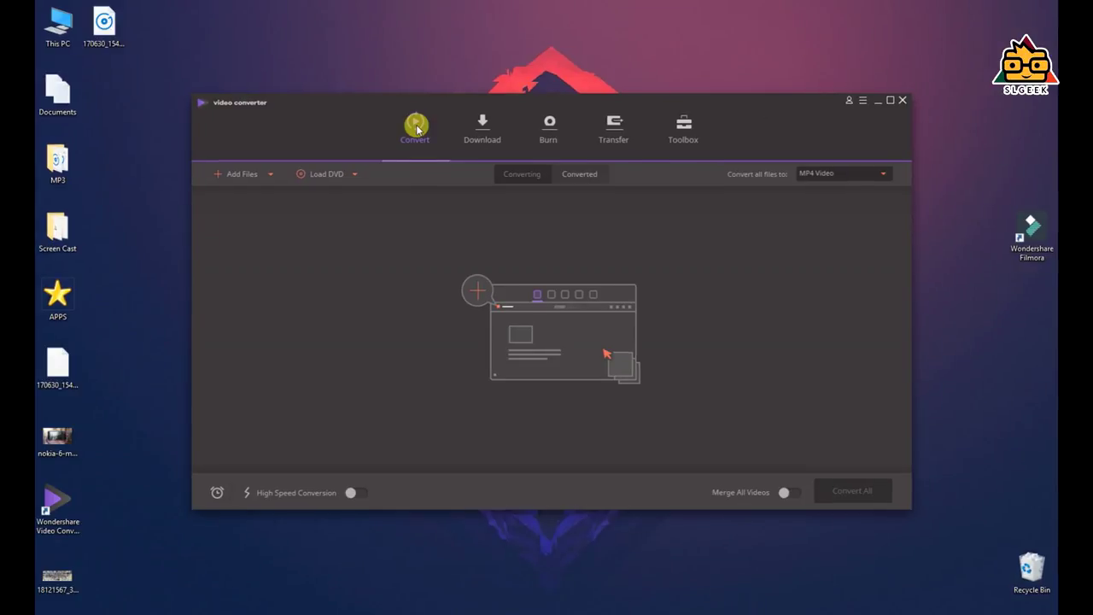
# Open and dismiss the desktop context menu twice
pyautogui.rightClick(129, 263)
pyautogui.click(127, 233)
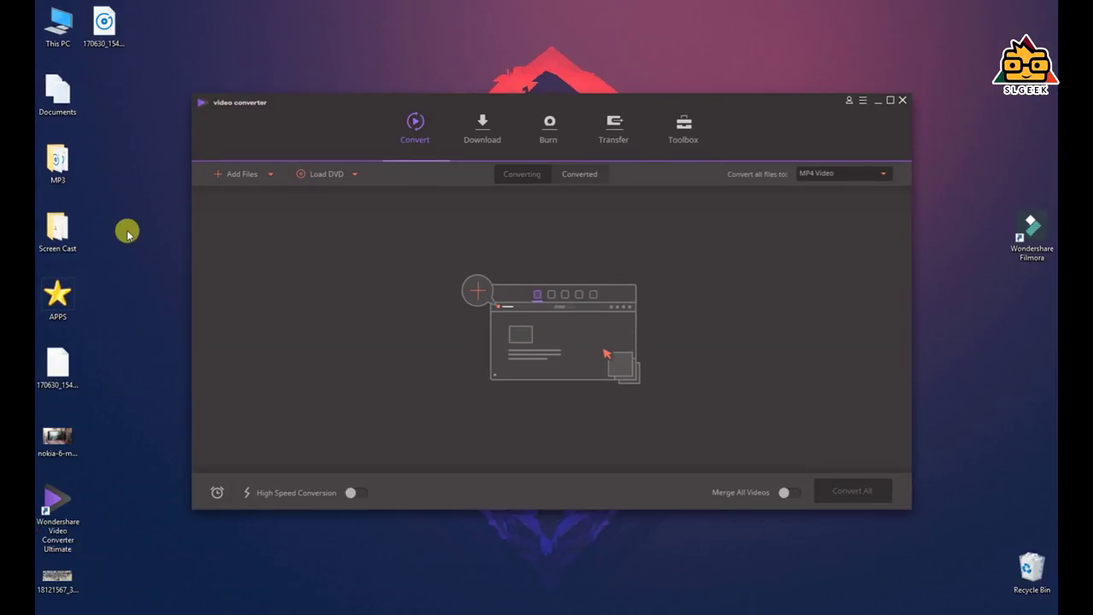
pyautogui.rightClick(128, 233)
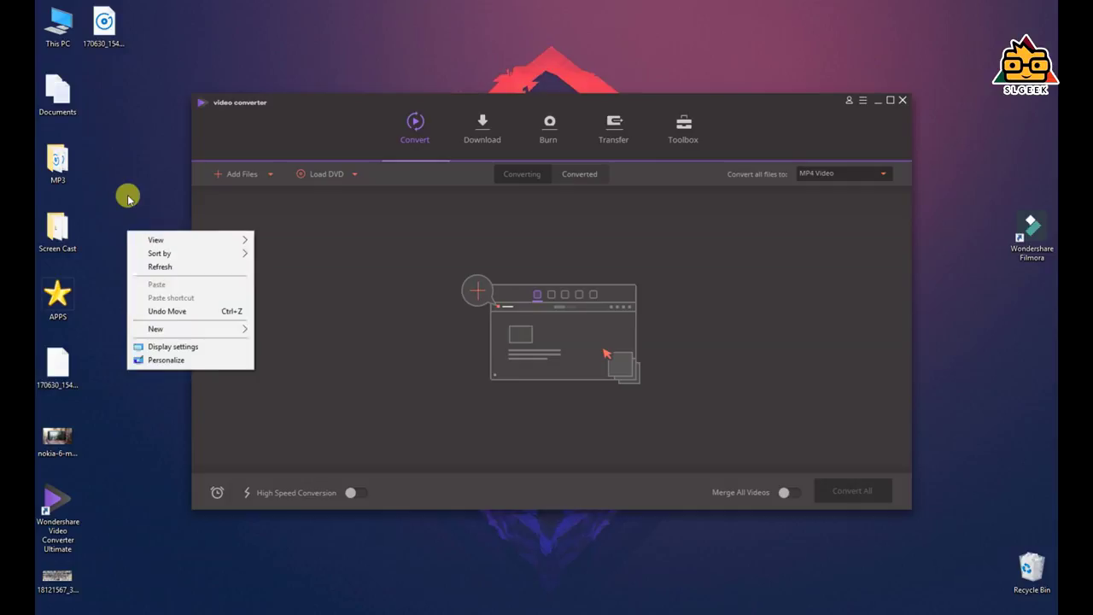
pyautogui.click(128, 196)
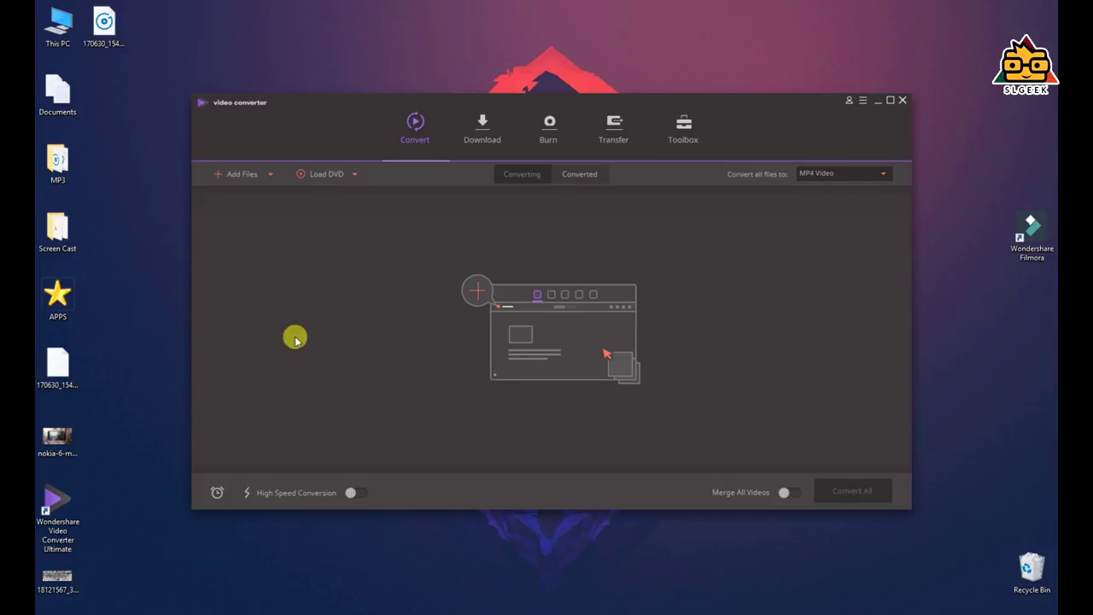
# Add Zooxanthelae.mp4 and Domains.mp4 to the Convert list
pyautogui.click(244, 177)
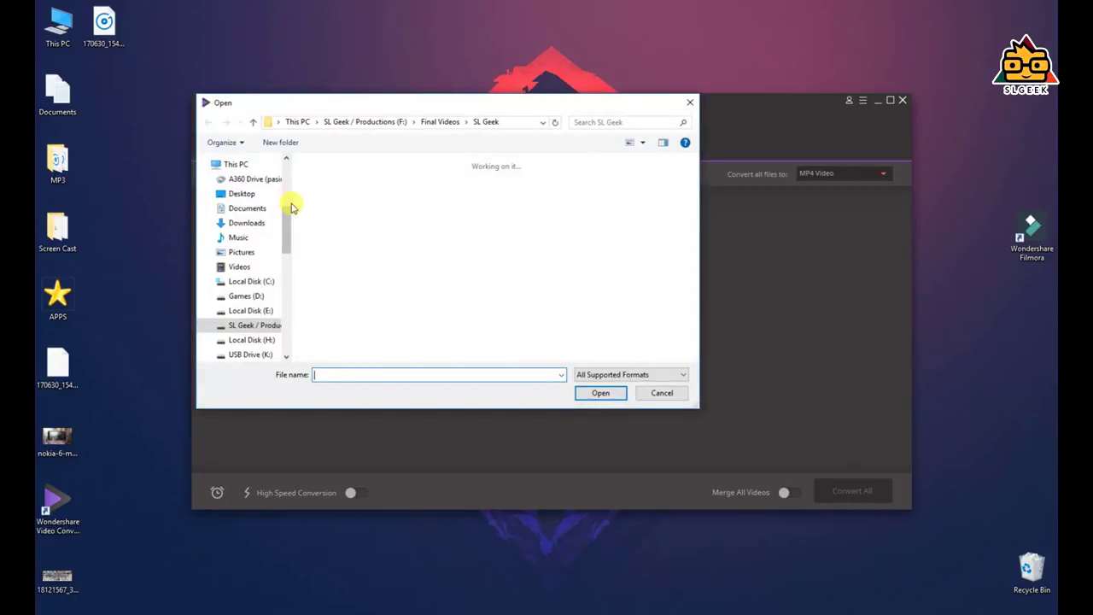
pyautogui.scroll(-1, 248, 256)
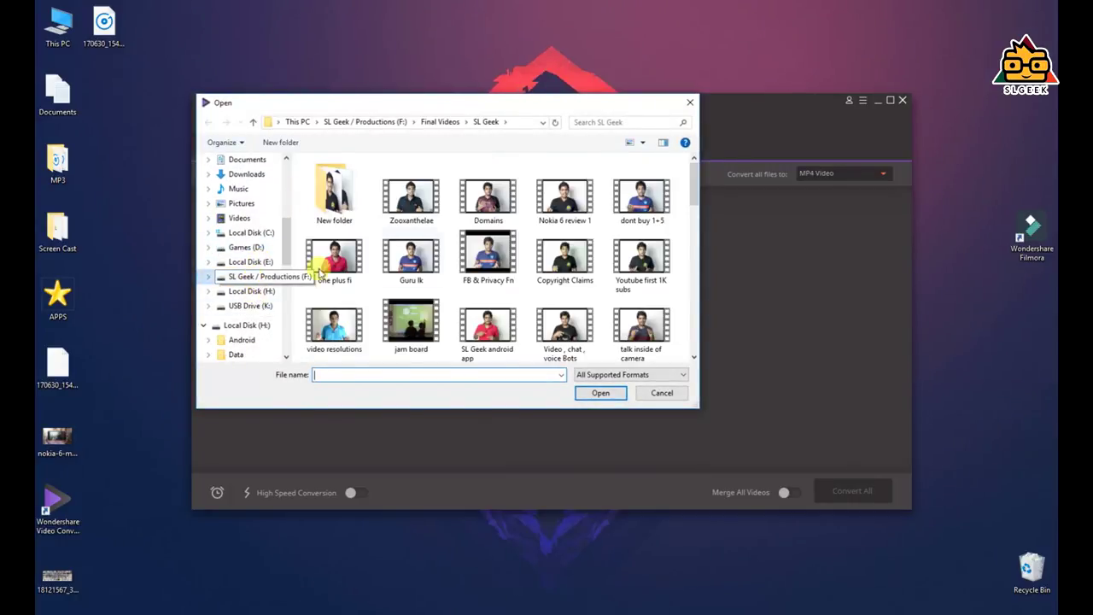
pyautogui.click(418, 210)
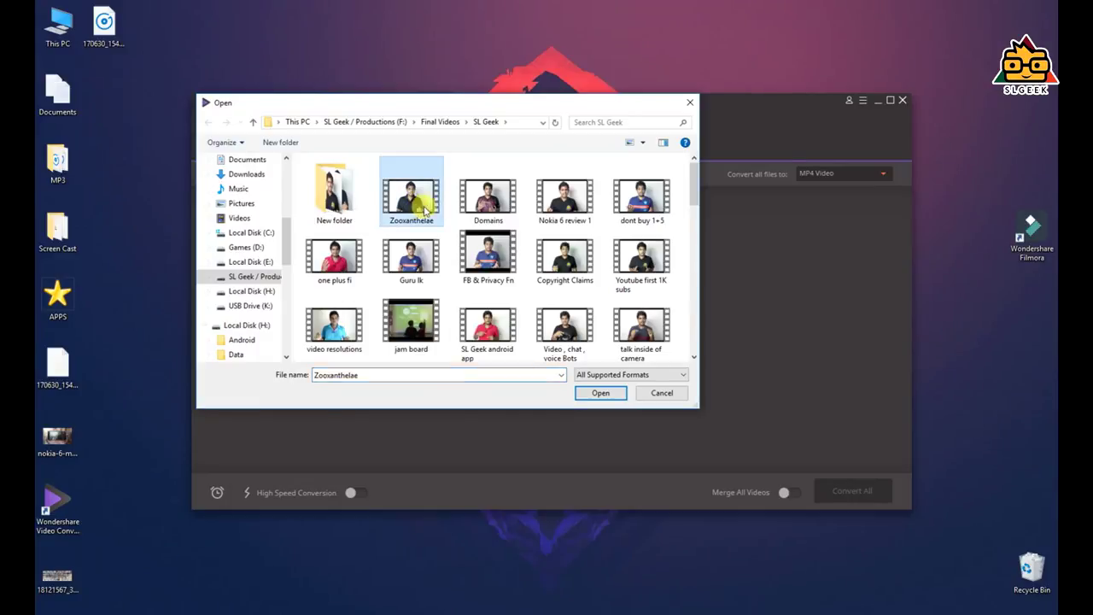
pyautogui.keyDown('ctrl'); pyautogui.click(485, 205); pyautogui.keyUp('ctrl')
pyautogui.click(618, 393)
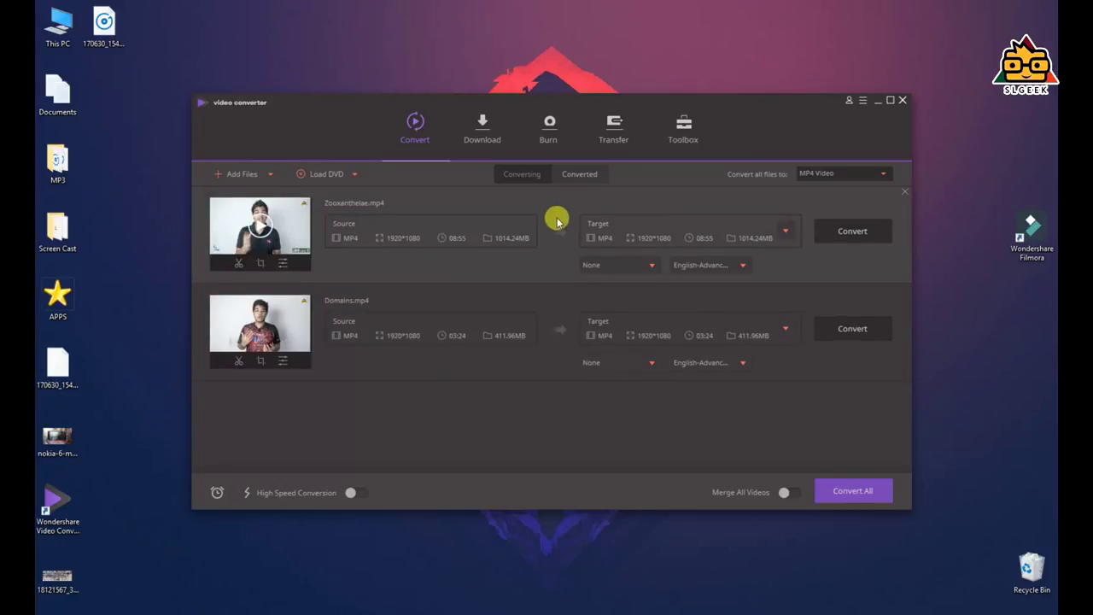
# Maximize the converter window and open the trim editor for Zooxanthelae.mp4
pyautogui.click(889, 102)
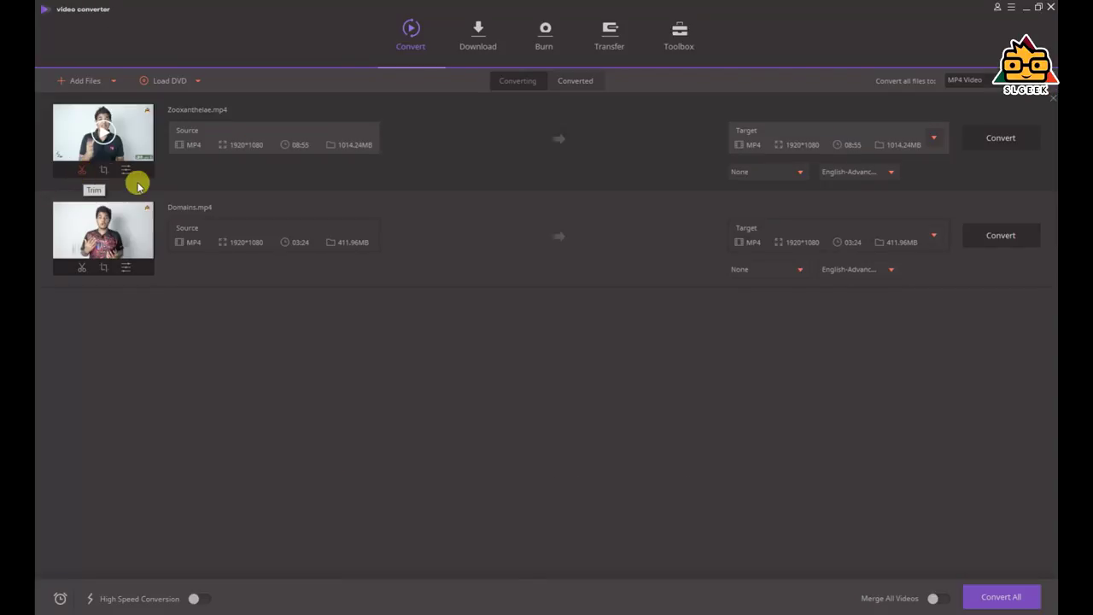
pyautogui.click(129, 341)
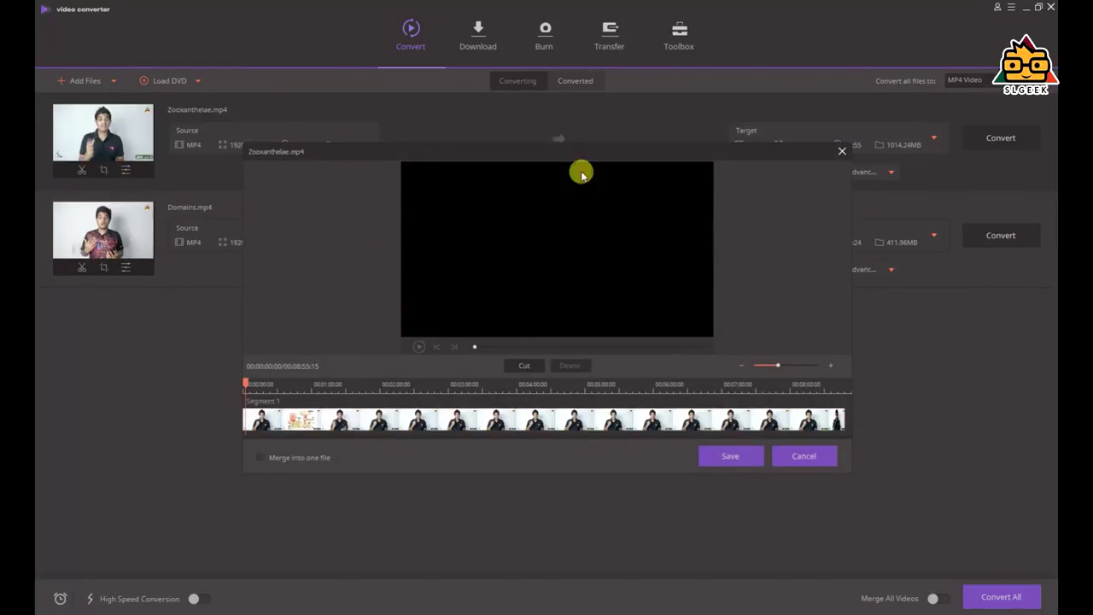
# Pause and resume the Zooxanthelae preview, and mute the computer's speakers
pyautogui.click(419, 347)
pyautogui.click(419, 347)
pyautogui.moveTo(907, 598); pyautogui.dragTo(882, 598)
pyautogui.click(798, 538)
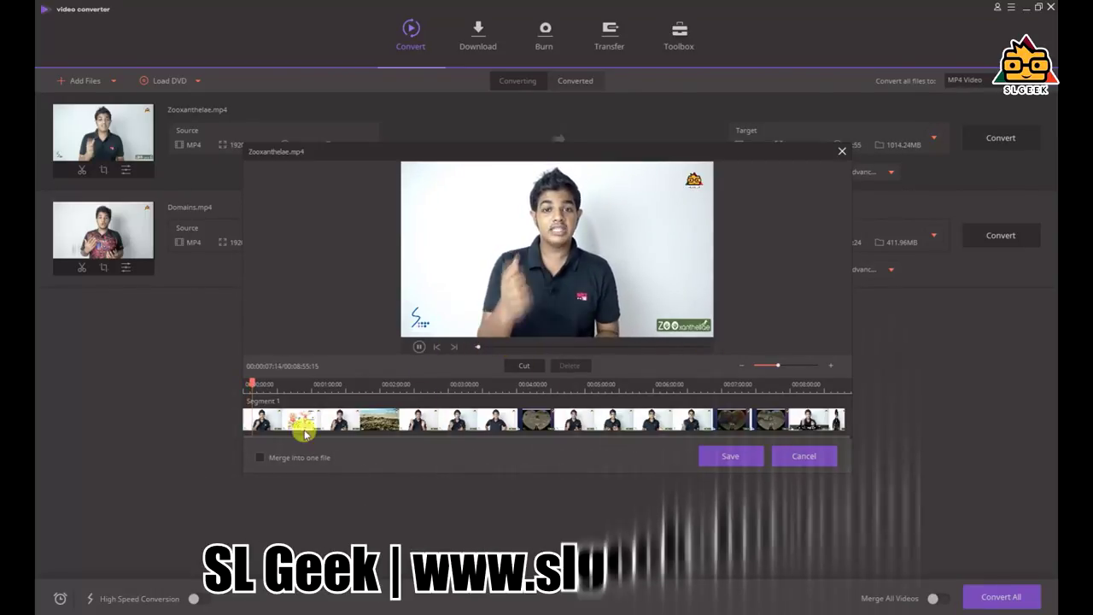
# Cut Zooxanthelae.mp4 near one minute and at a later point, delete the middle segment, and save
pyautogui.moveTo(257, 384); pyautogui.dragTo(322, 384)
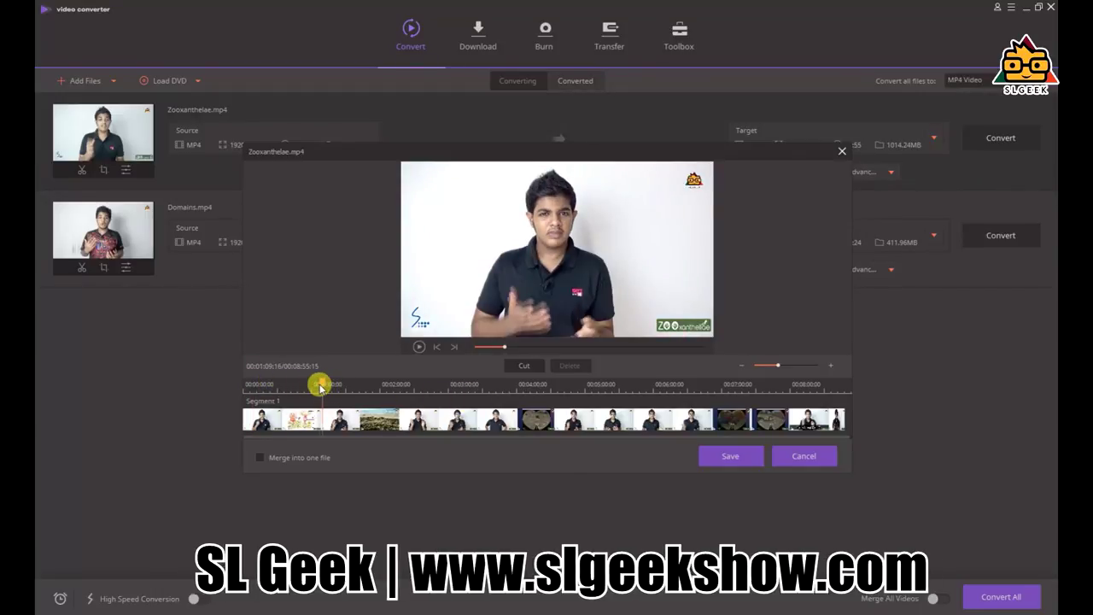
pyautogui.click(318, 384)
pyautogui.click(524, 365)
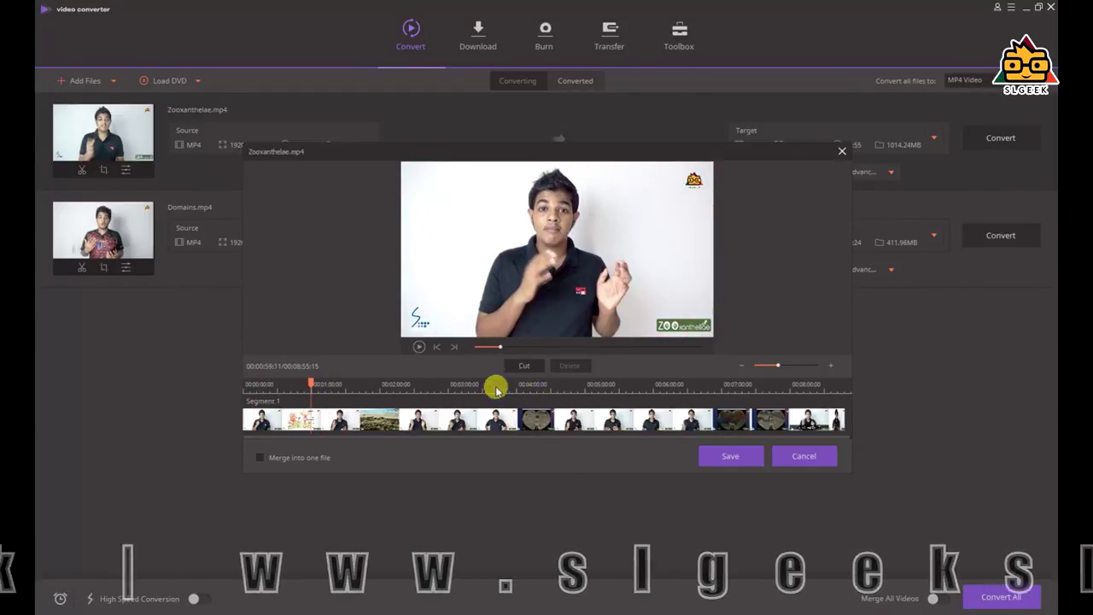
pyautogui.click(434, 381)
pyautogui.moveTo(434, 382); pyautogui.dragTo(634, 385)
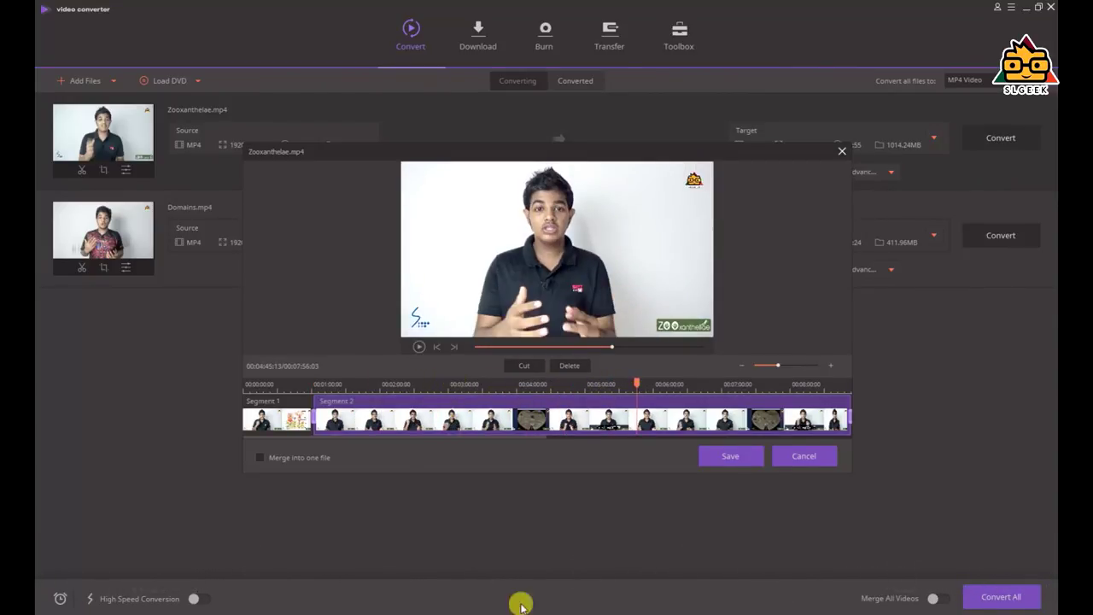
pyautogui.click(523, 366)
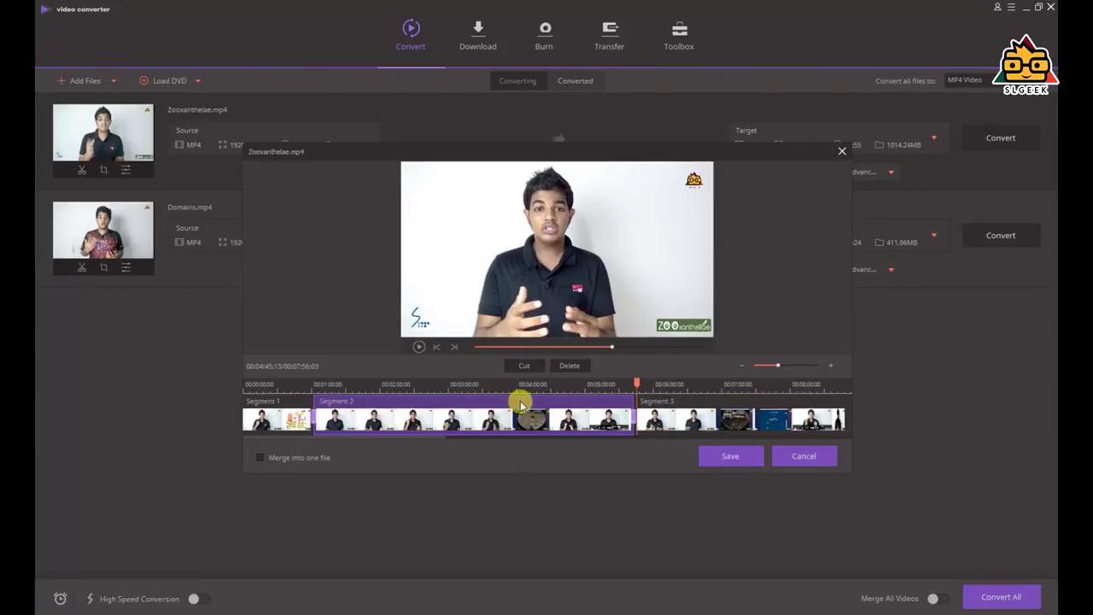
pyautogui.click(461, 419)
pyautogui.click(567, 365)
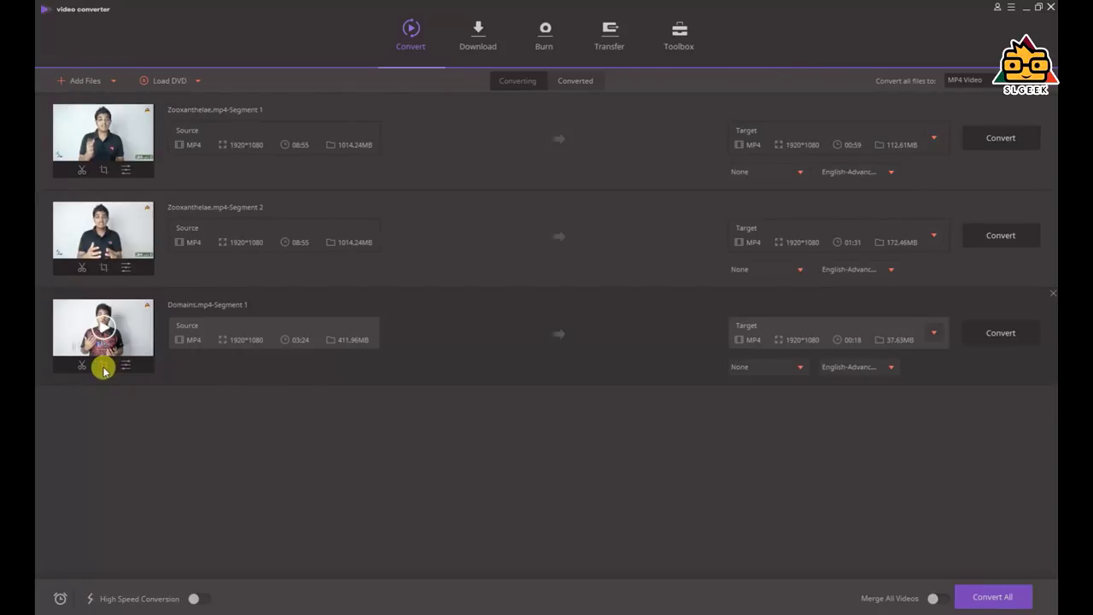
pyautogui.click(103, 366)
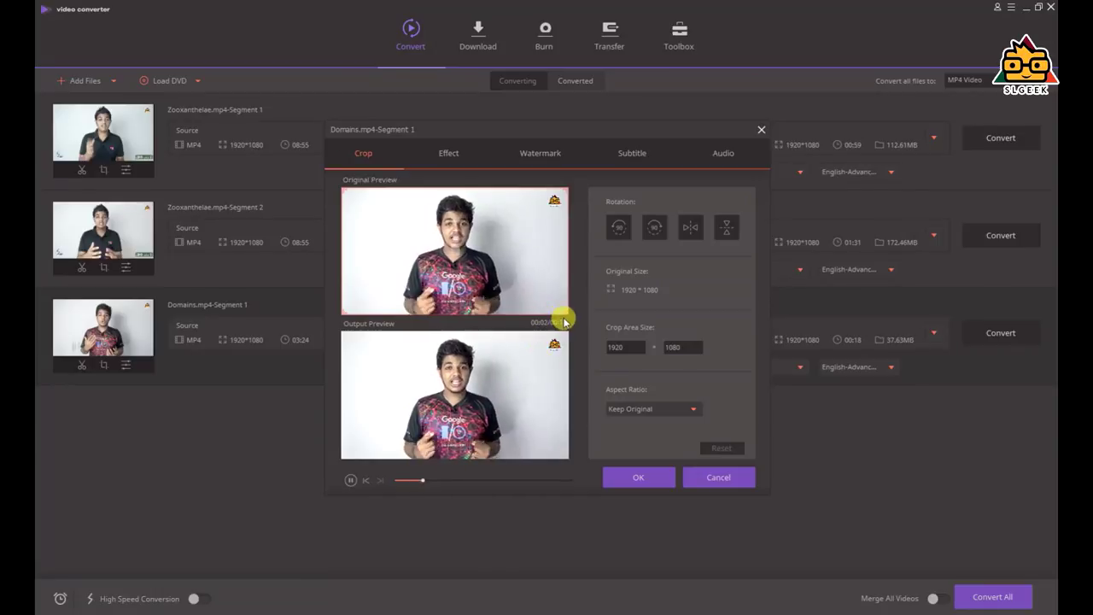
# Crop the bottom and top of Domains.mp4-Segment 1 to a 16:9, 1280×720 area
pyautogui.moveTo(561, 311); pyautogui.dragTo(540, 292)
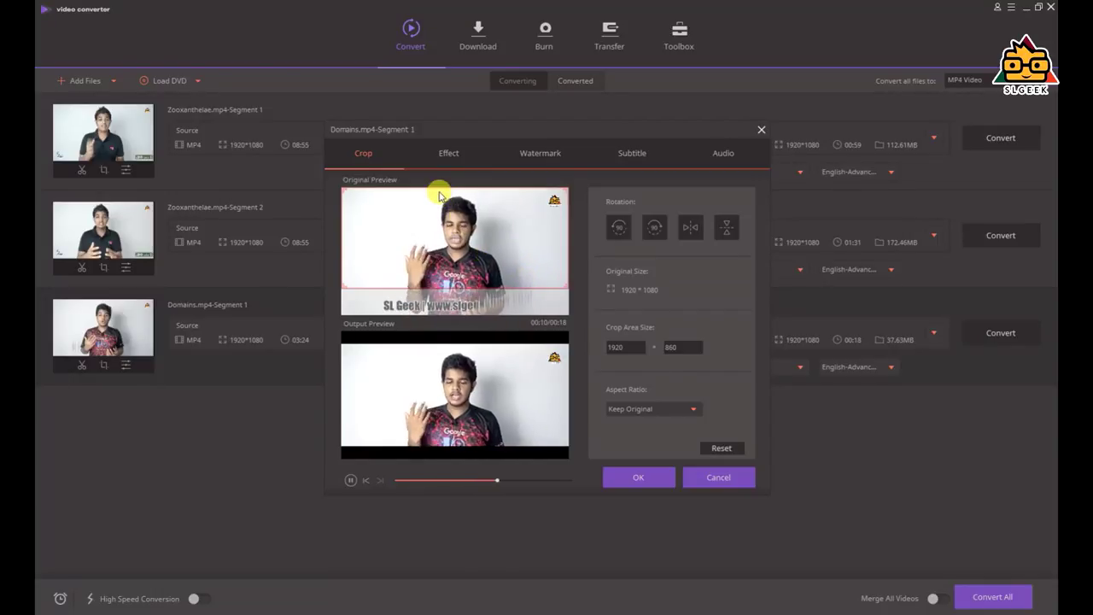
pyautogui.moveTo(450, 193); pyautogui.dragTo(489, 303)
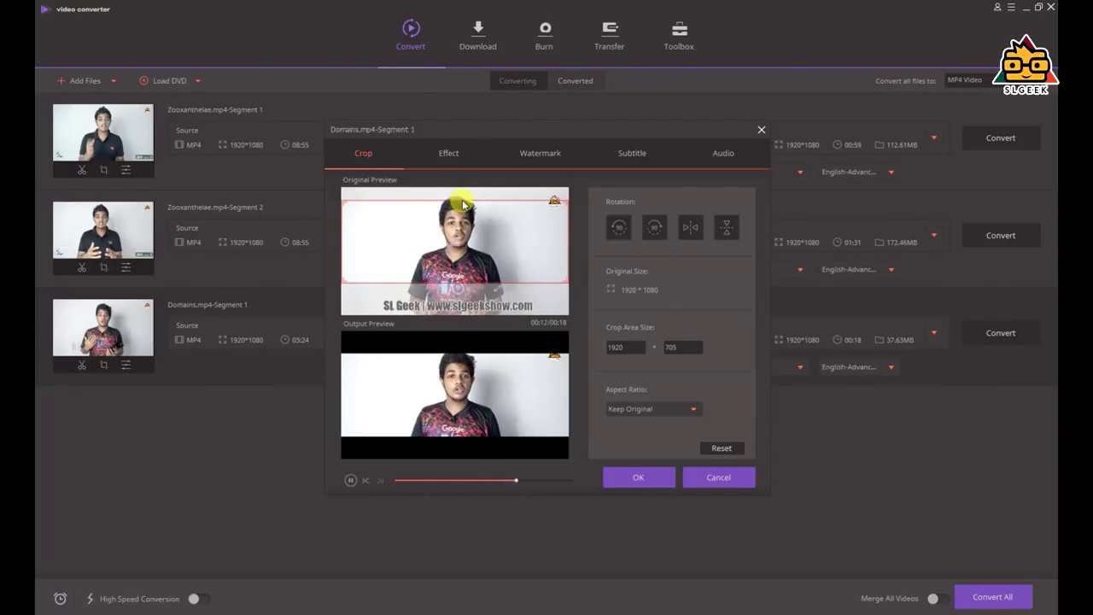
pyautogui.click(451, 153)
# Preview filters like Holiday, Sunkissed, Aibao, Snow2, Willow, Retro and Blue Skies on the Domains segment
pyautogui.click(659, 323)
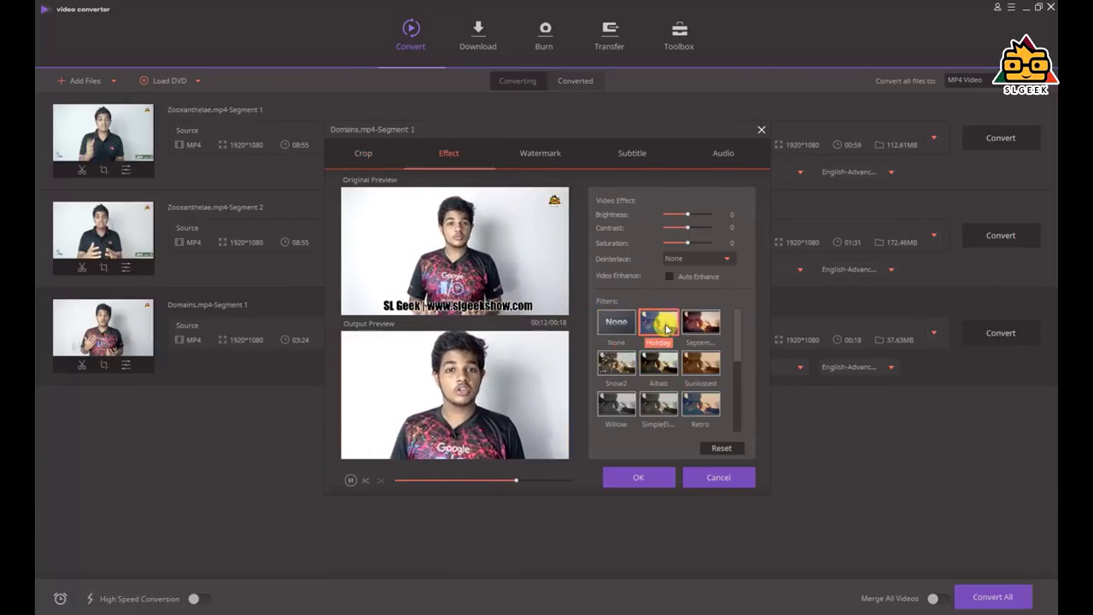
pyautogui.click(701, 324)
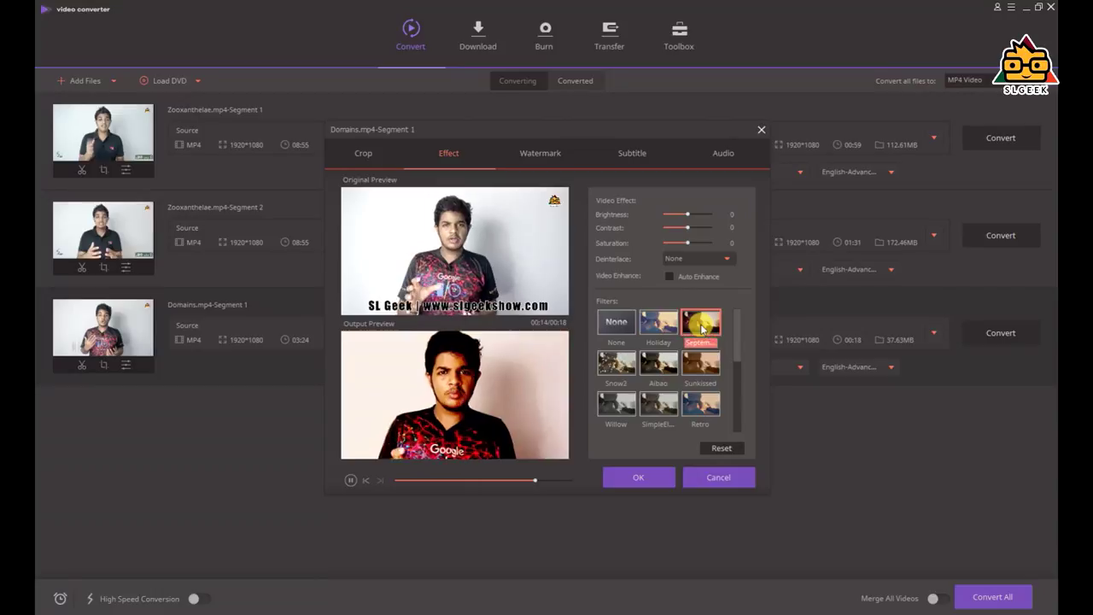
pyautogui.click(700, 363)
pyautogui.click(663, 367)
pyautogui.click(616, 363)
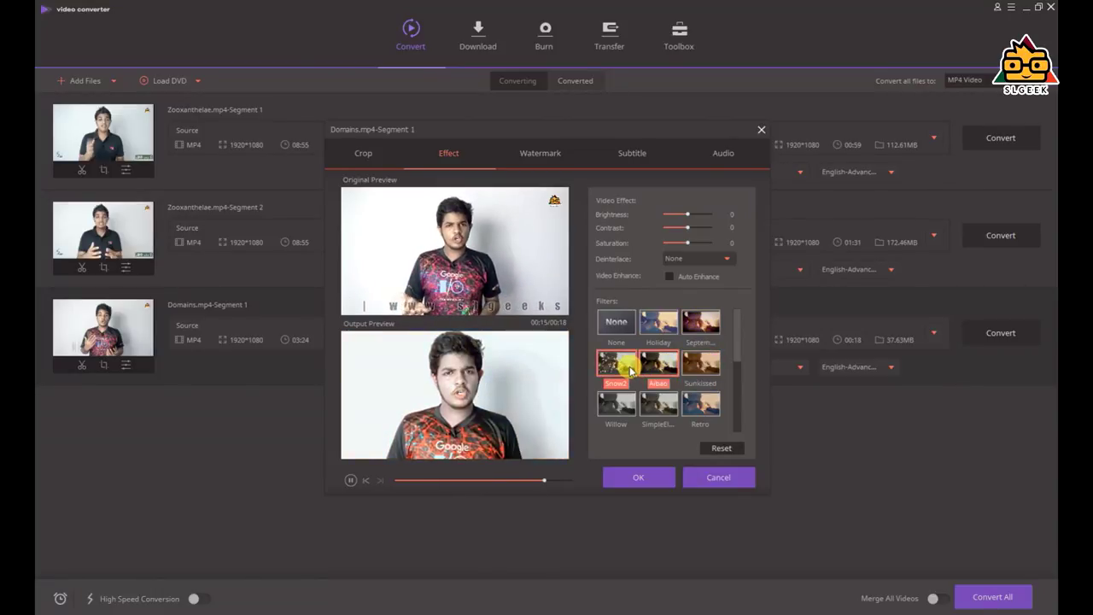
pyautogui.click(616, 405)
pyautogui.click(658, 404)
pyautogui.click(618, 369)
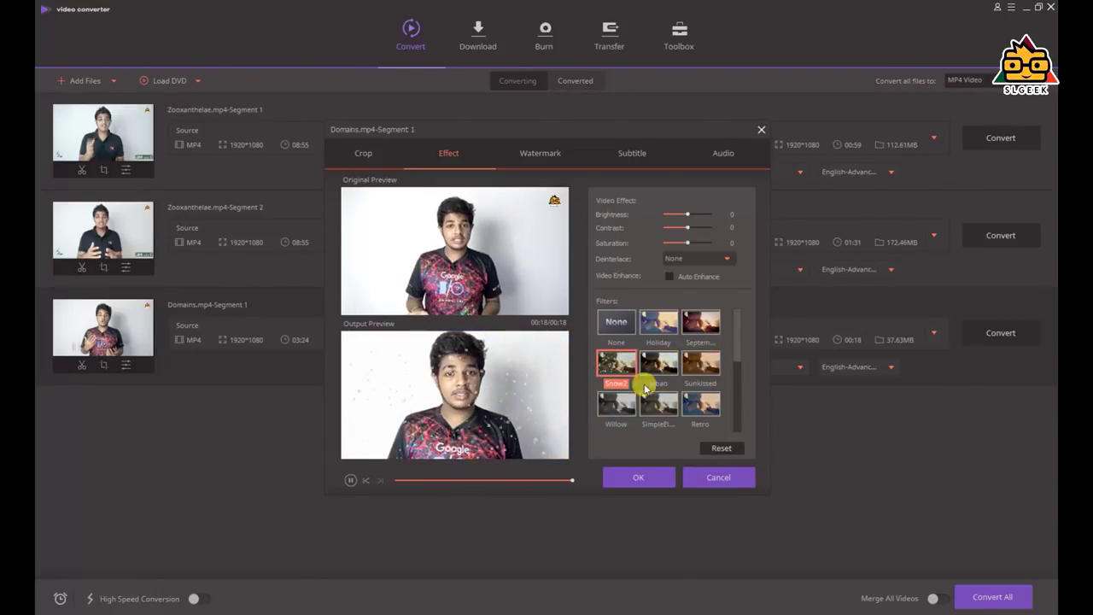
pyautogui.click(687, 407)
pyautogui.scroll(-3, 695, 371)
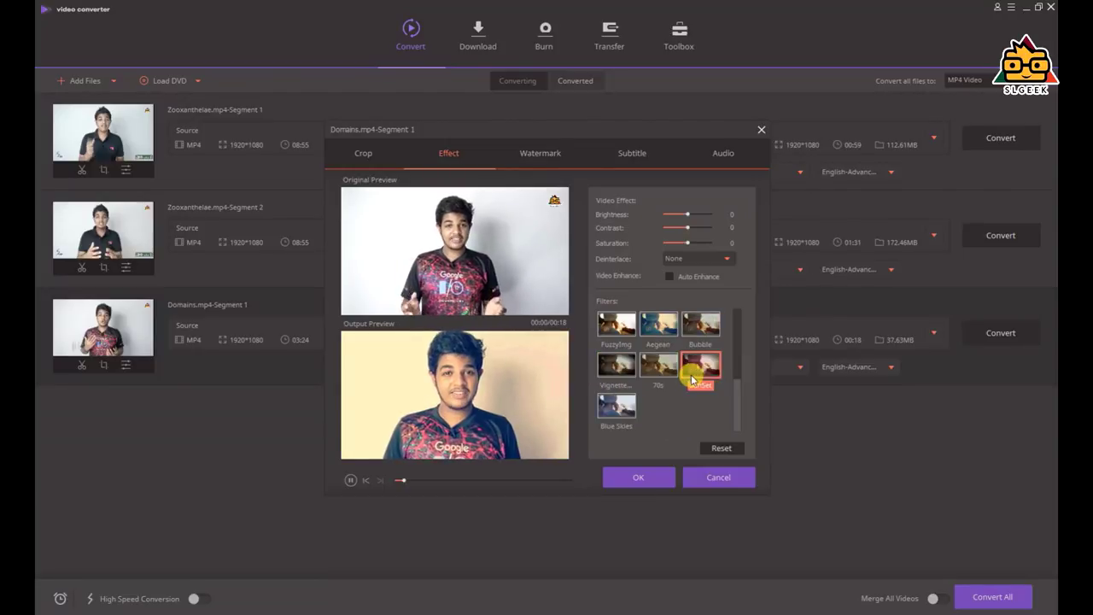
pyautogui.click(618, 418)
pyautogui.scroll(3, 628, 411)
pyautogui.click(628, 409)
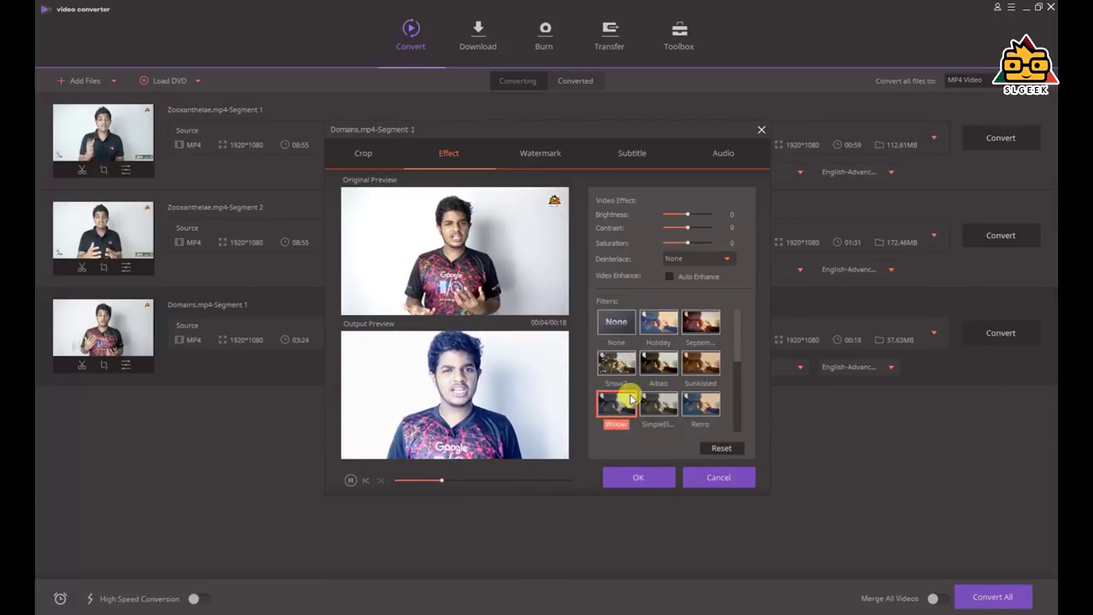
pyautogui.click(658, 362)
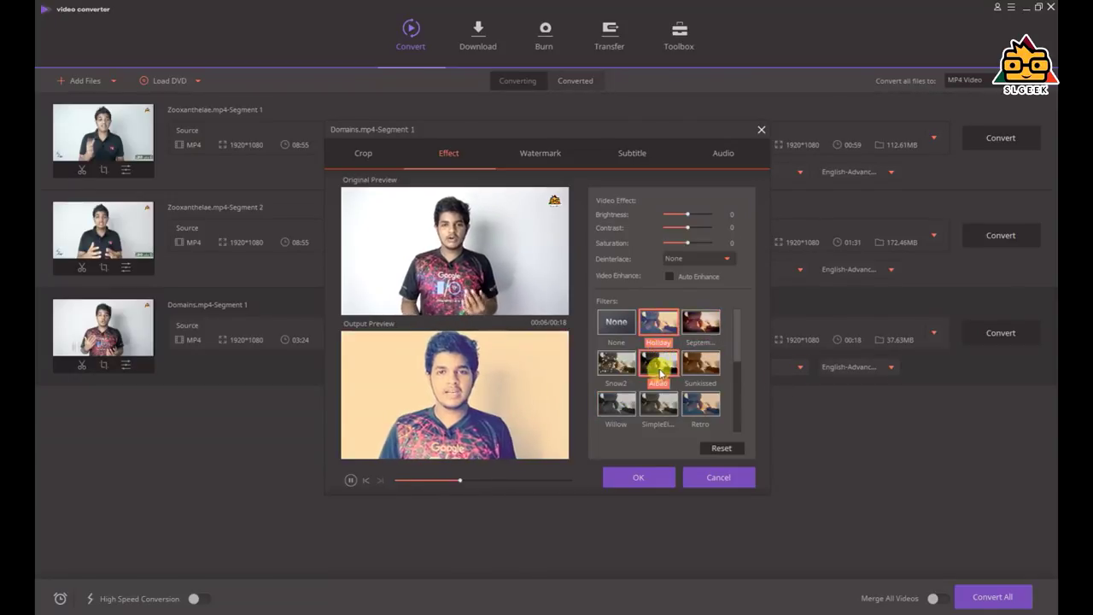
pyautogui.click(618, 369)
pyautogui.click(700, 363)
pyautogui.click(700, 404)
pyautogui.click(656, 410)
pyautogui.click(617, 403)
pyautogui.scroll(-3, 654, 392)
pyautogui.click(616, 406)
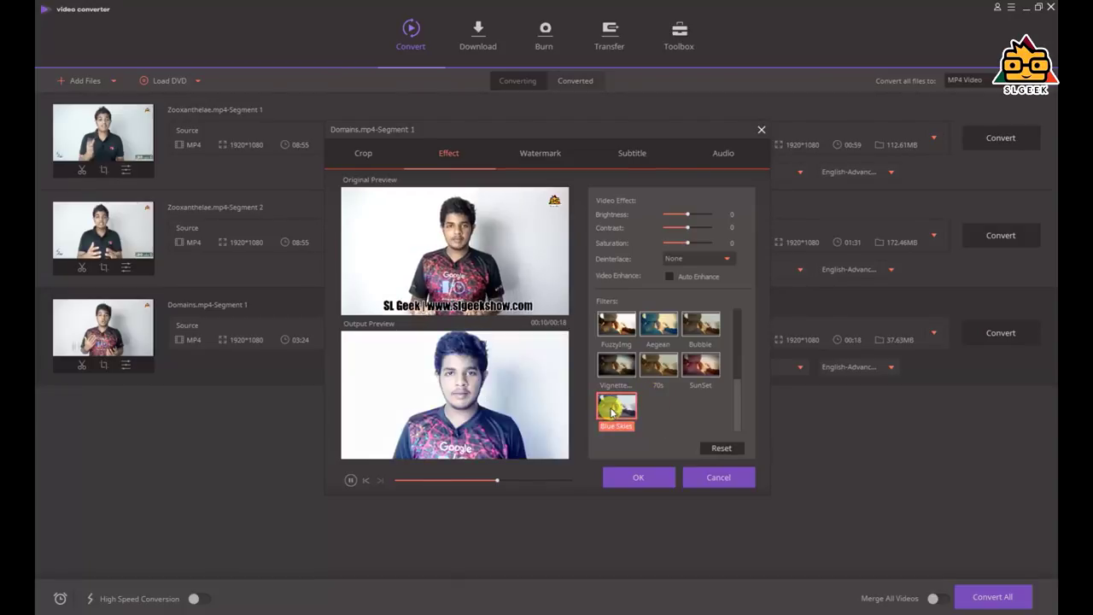
# Set no filter with brightness -44, contrast -13 and saturation 41
pyautogui.click(690, 244)
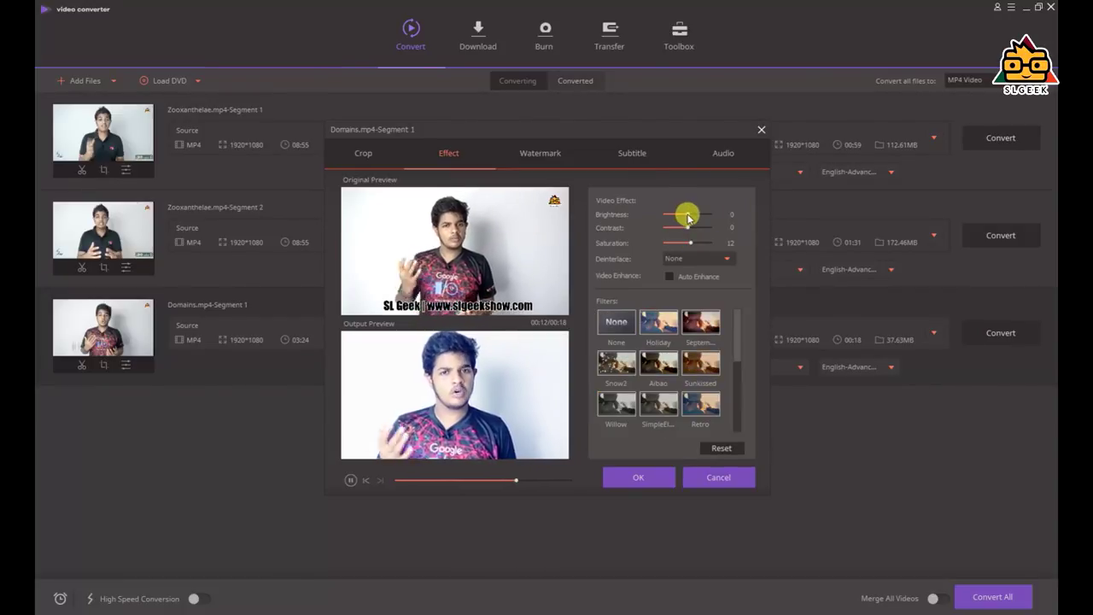
pyautogui.click(618, 322)
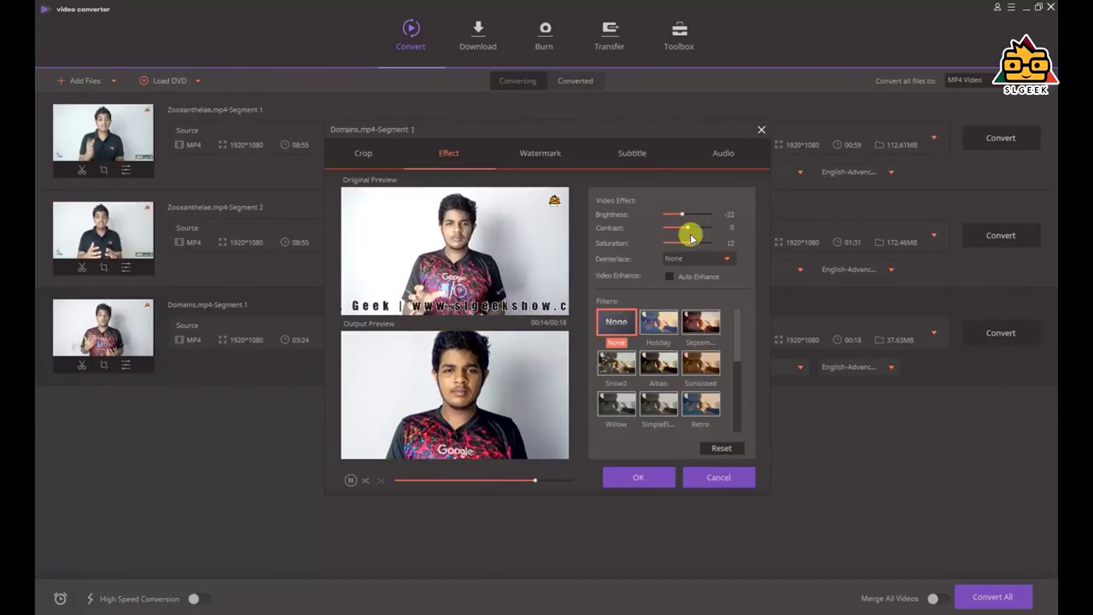
pyautogui.moveTo(681, 217); pyautogui.dragTo(672, 219)
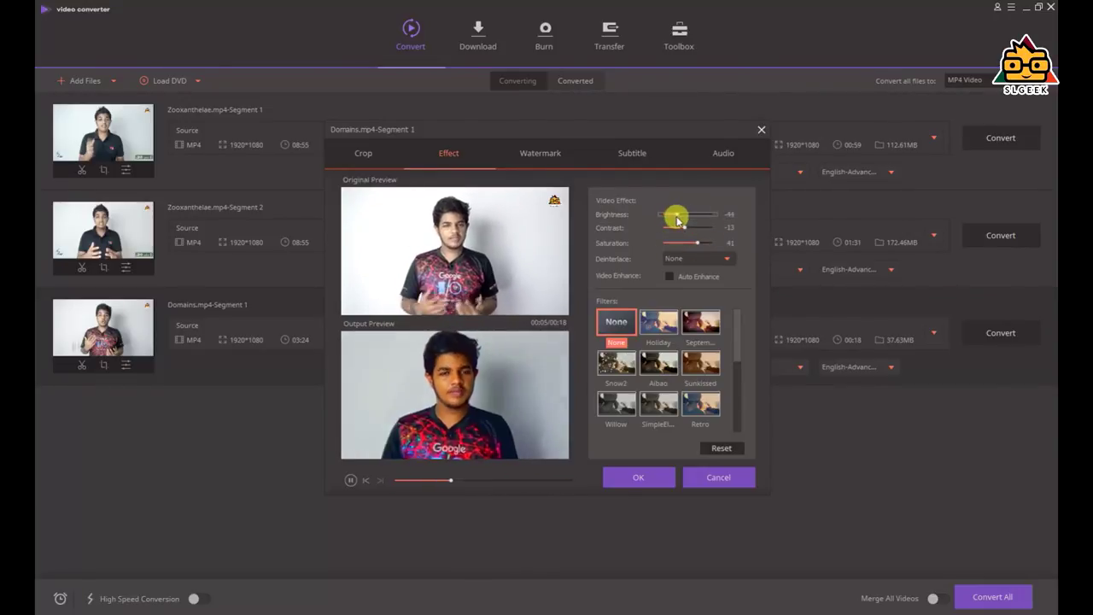
# Add the SLGEEK logo from the Intro,Logo,canves folder as an image watermark at 49 transparency
pyautogui.click(536, 158)
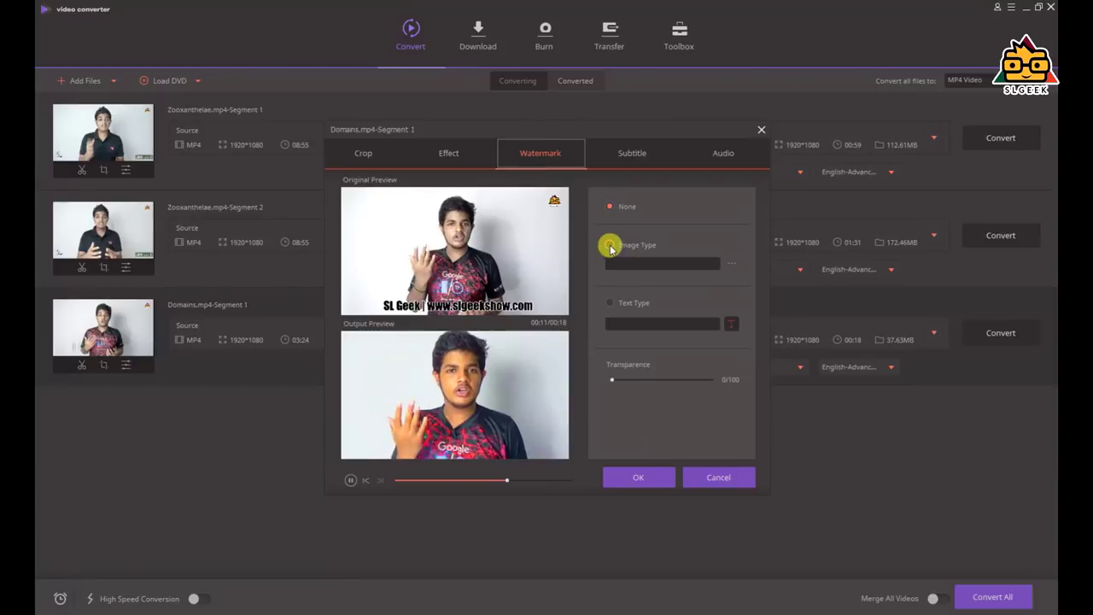
pyautogui.click(609, 245)
pyautogui.click(733, 265)
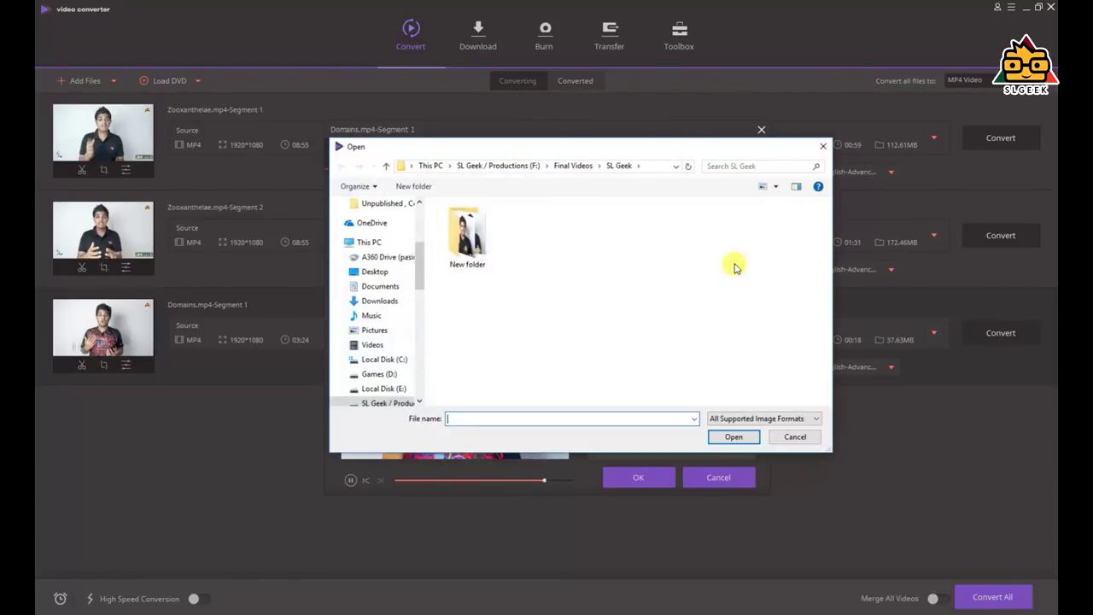
pyautogui.click(821, 150)
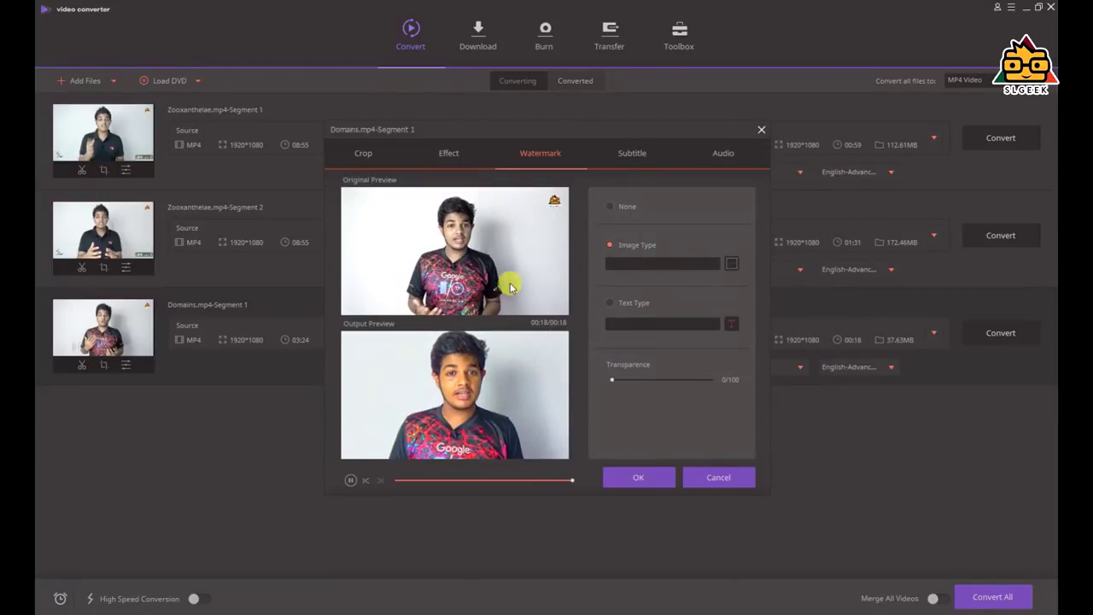
pyautogui.click(502, 167)
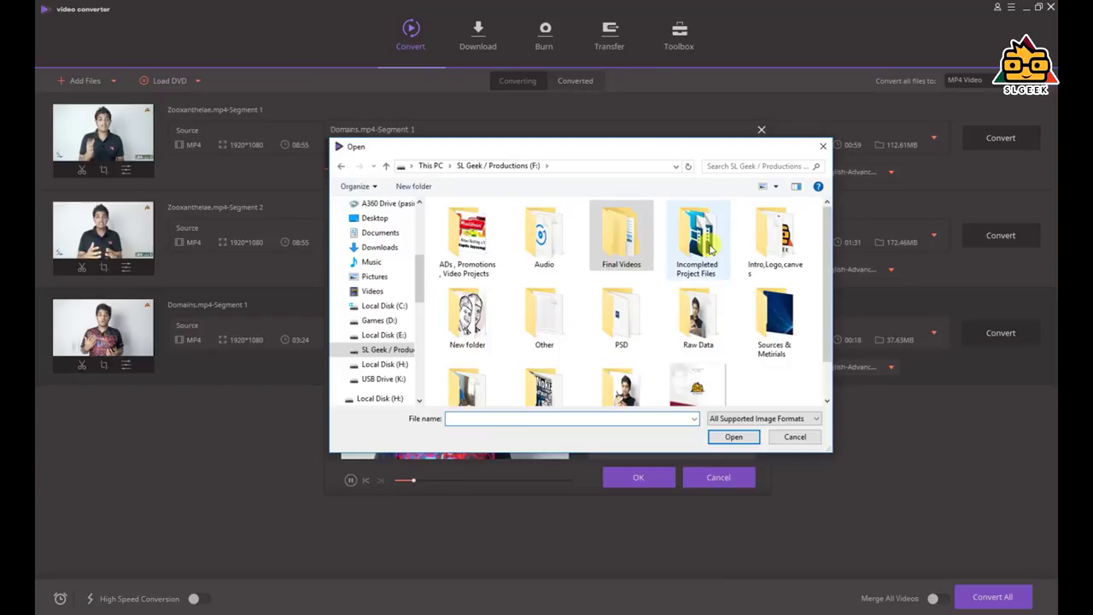
pyautogui.doubleClick(776, 232)
pyautogui.click(674, 248)
pyautogui.doubleClick(679, 248)
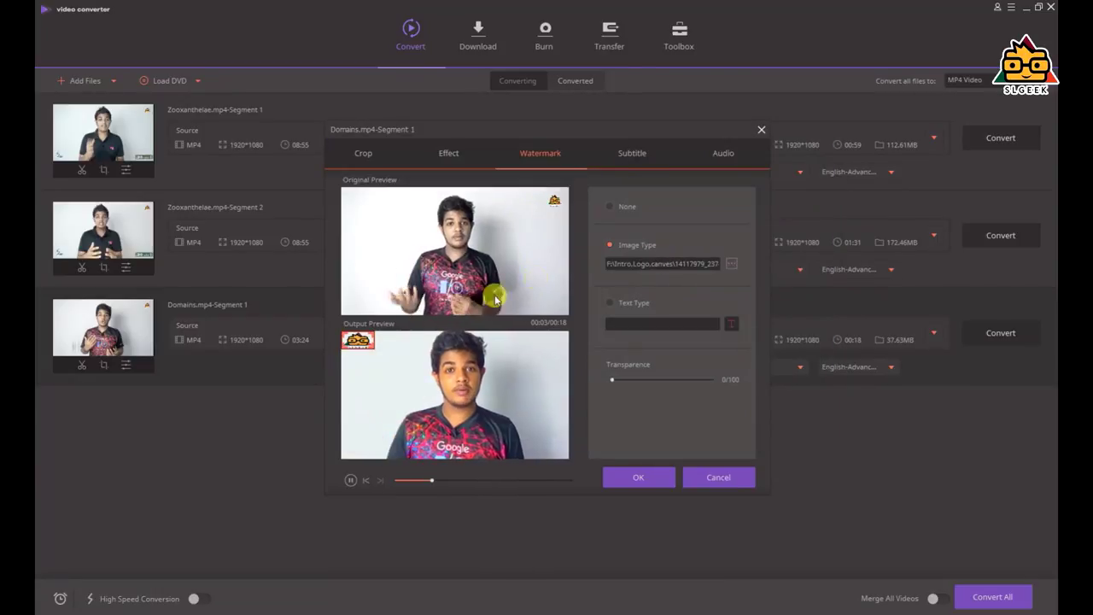
pyautogui.moveTo(611, 379); pyautogui.dragTo(661, 379)
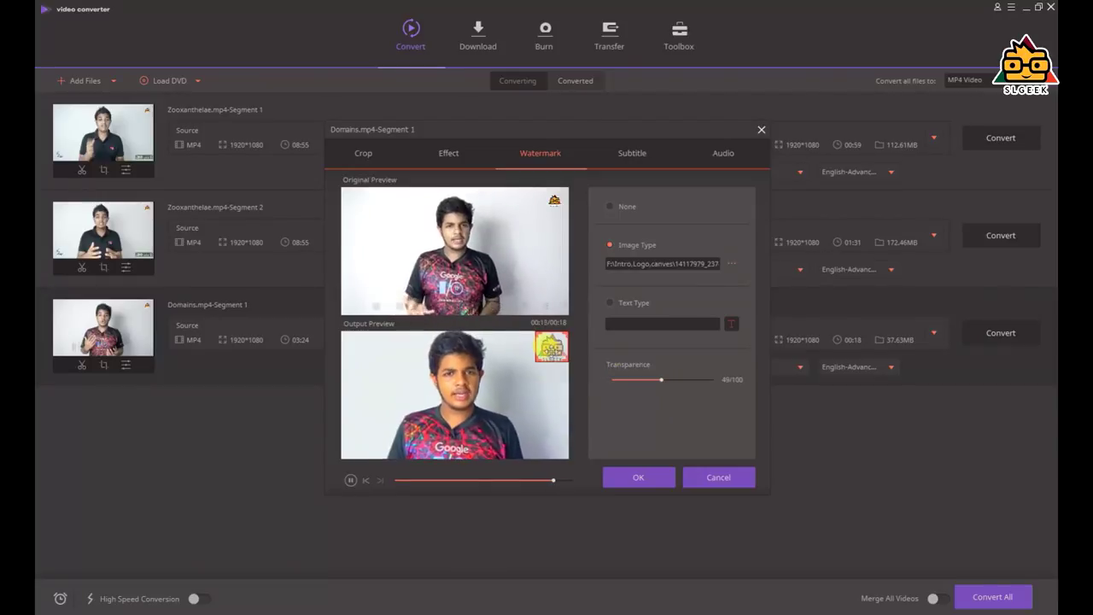
pyautogui.click(620, 155)
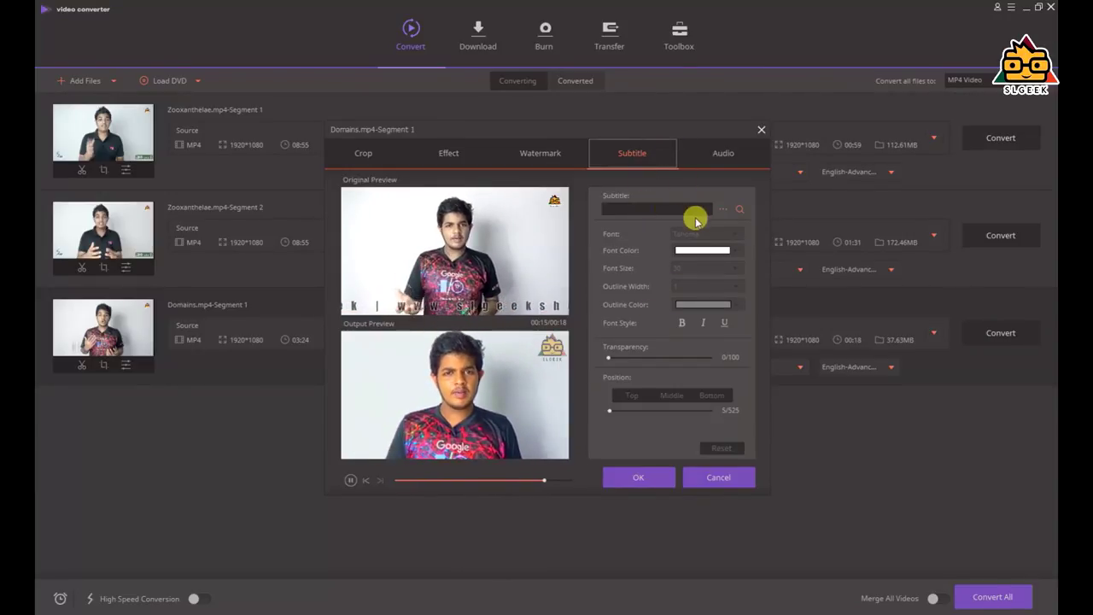
# Skip adding a subtitle and lower the Domains segment's volume slightly
pyautogui.click(721, 210)
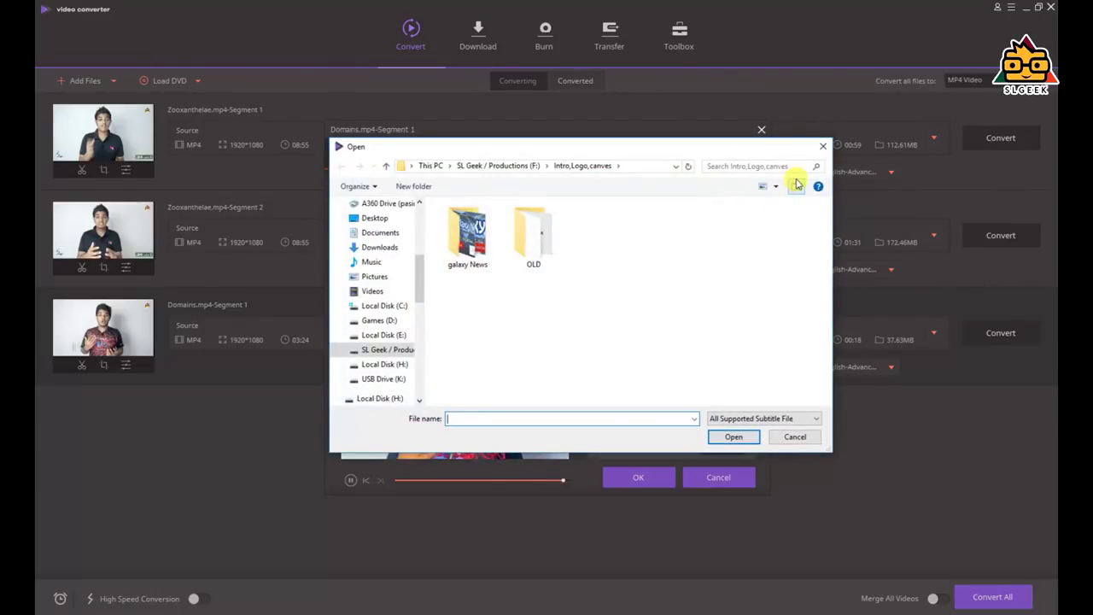
pyautogui.click(824, 149)
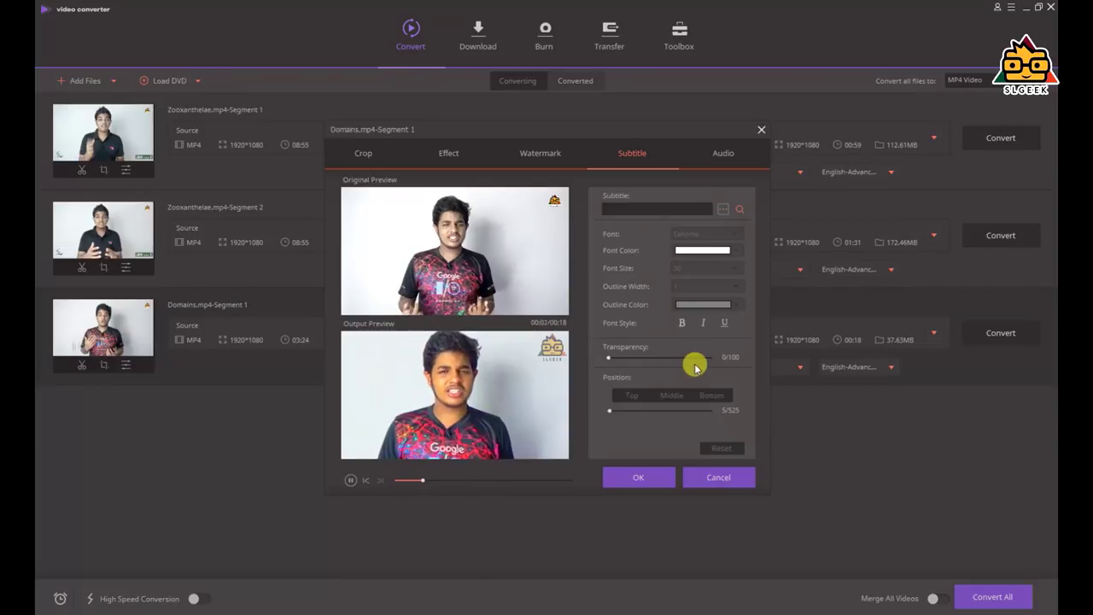
pyautogui.click(728, 154)
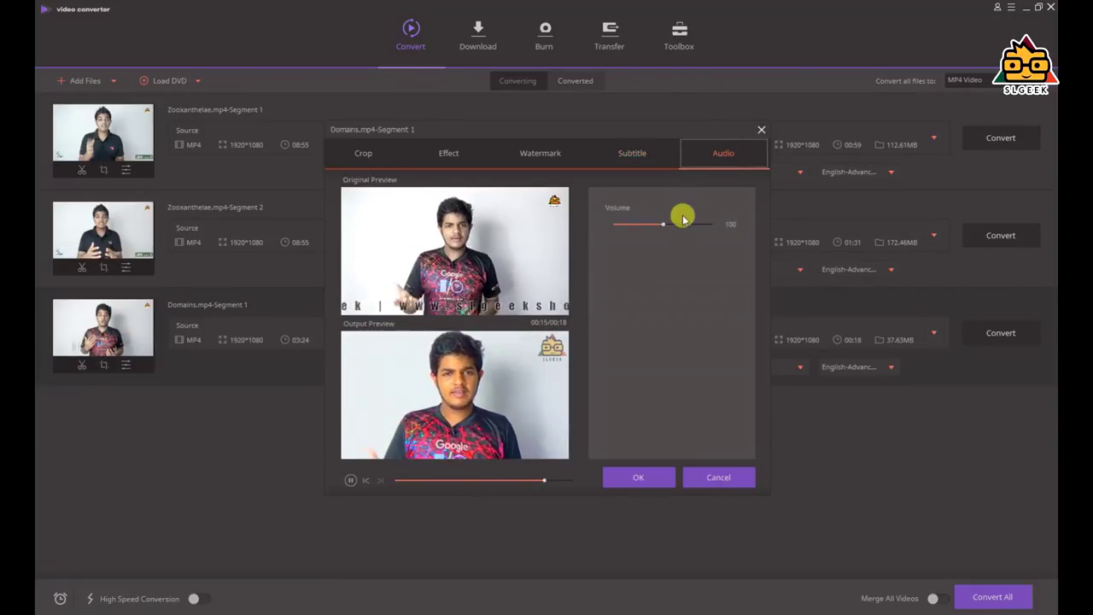
pyautogui.moveTo(661, 227); pyautogui.dragTo(644, 227)
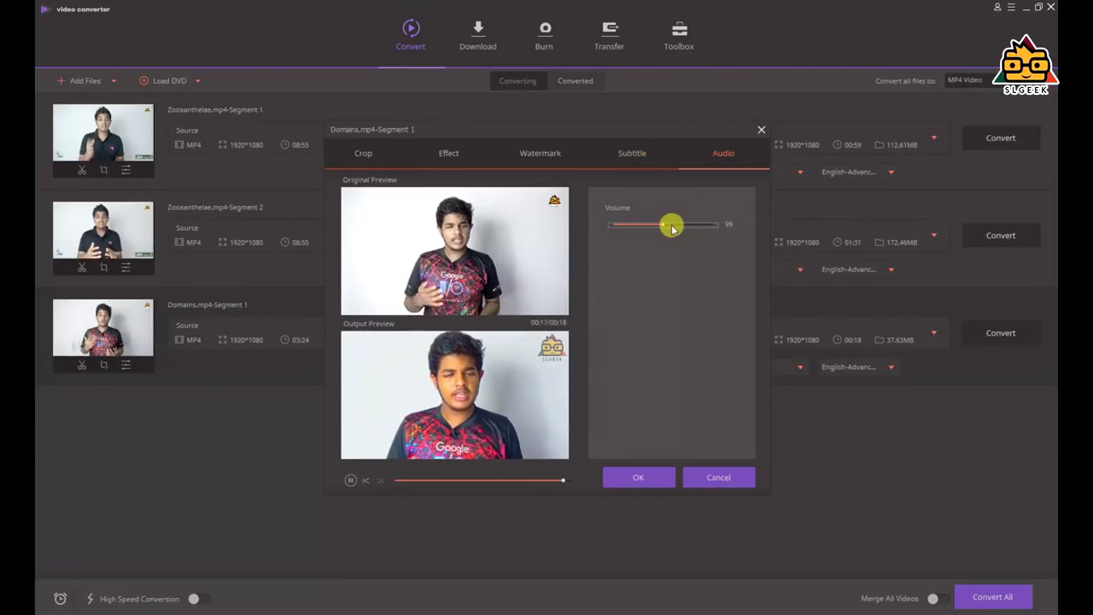
pyautogui.moveTo(665, 226); pyautogui.dragTo(659, 222)
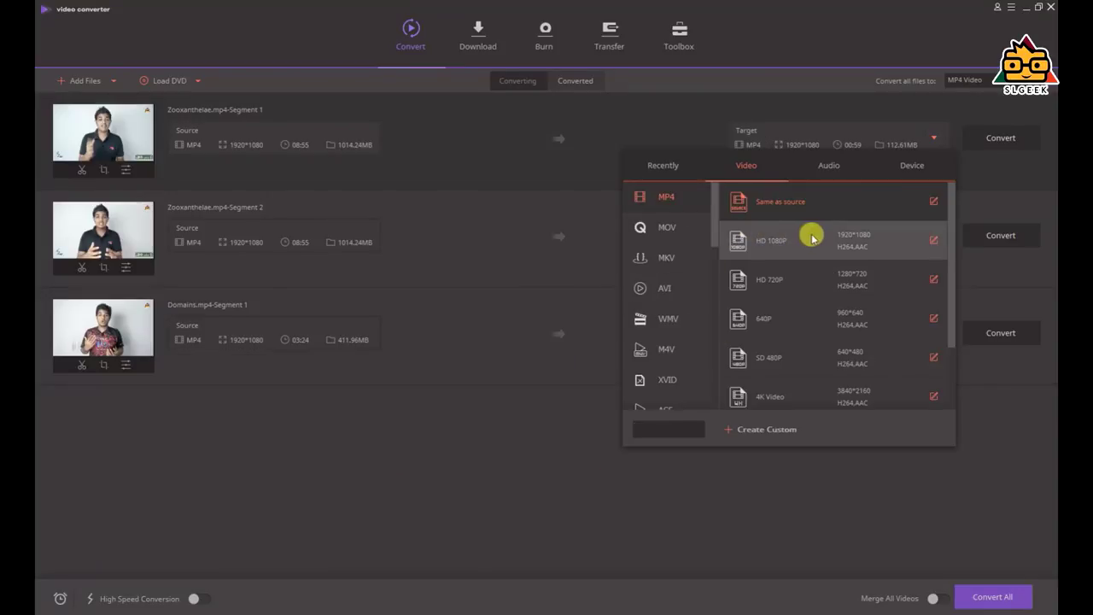
# Set the first segment's output format to MP4 HD 1080P
pyautogui.click(811, 238)
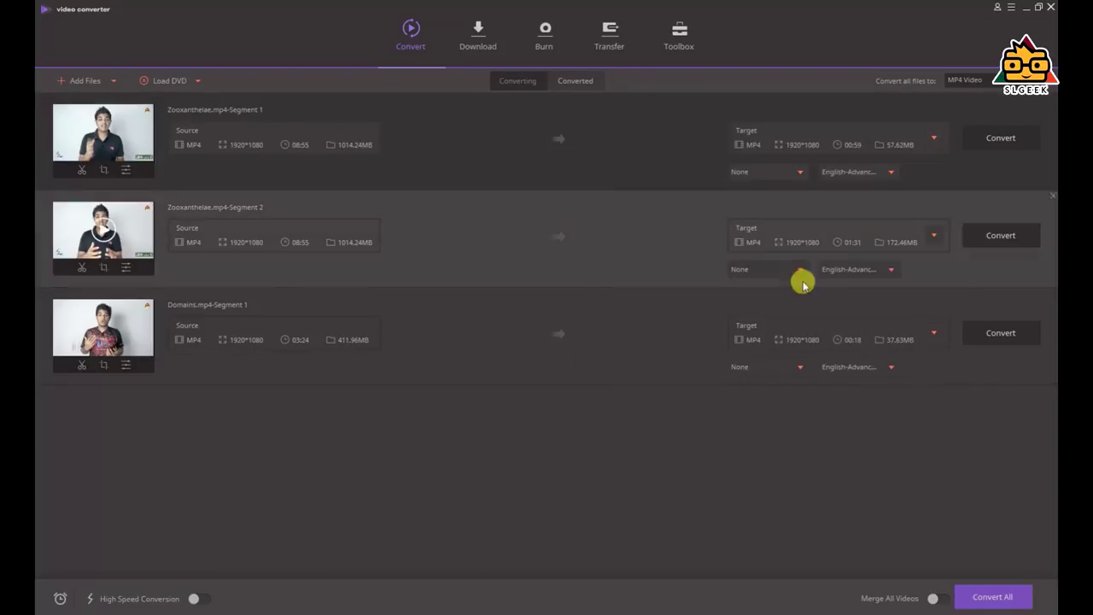
pyautogui.click(933, 138)
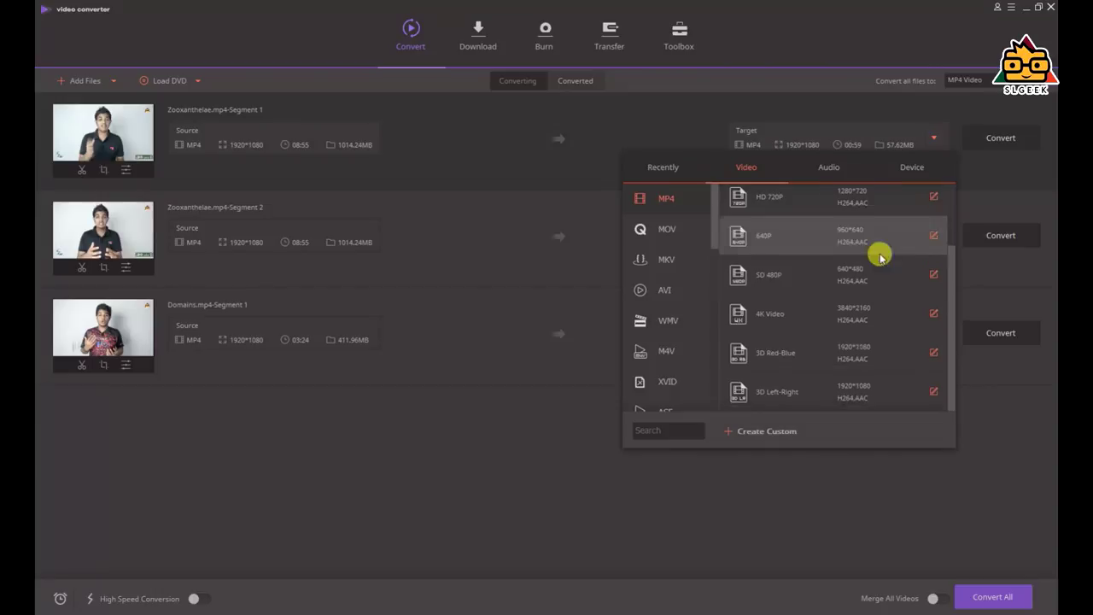
pyautogui.click(854, 242)
# Browse the device output presets, then play the converted Zooxanthelae-Segment 1 video
pyautogui.click(933, 137)
pyautogui.click(914, 165)
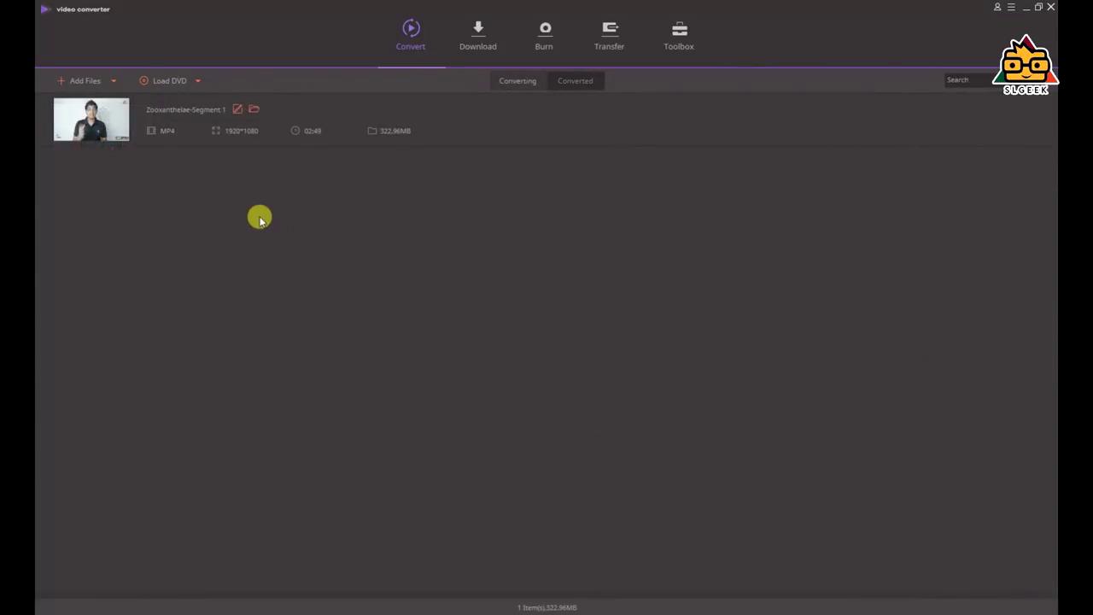
pyautogui.click(92, 127)
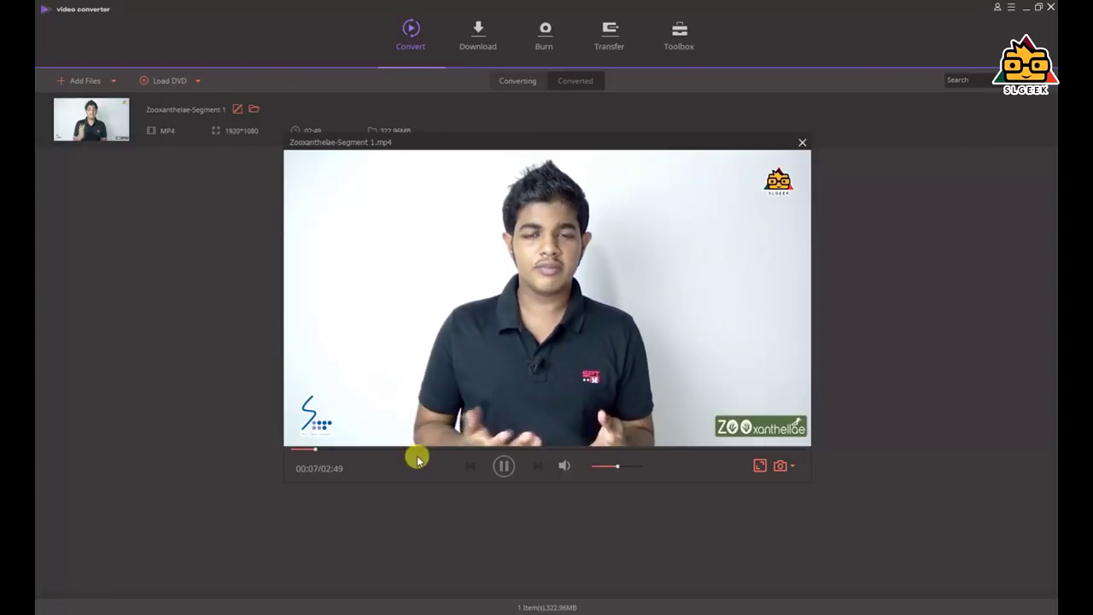
# Seek through the converted video to around 00:57 and near the end, then restart playback
pyautogui.click(465, 448)
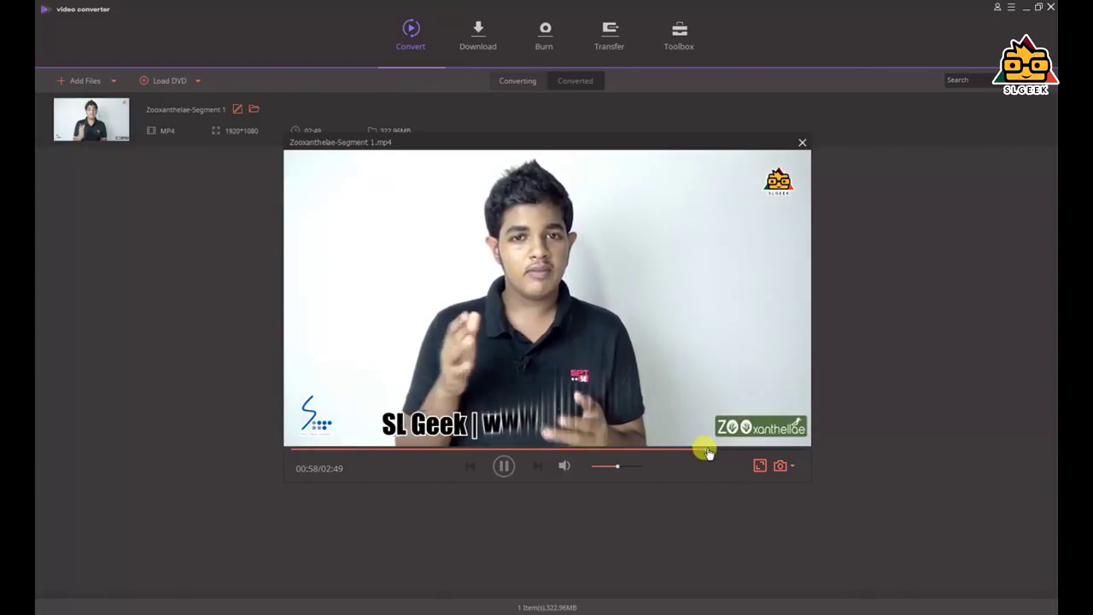
pyautogui.click(759, 448)
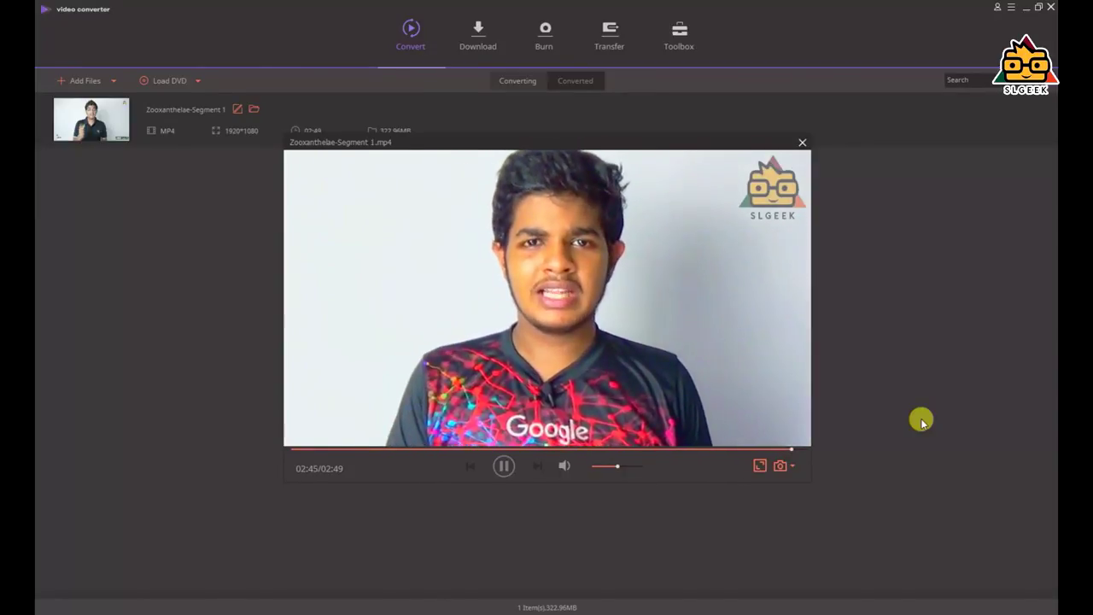
pyautogui.click(781, 449)
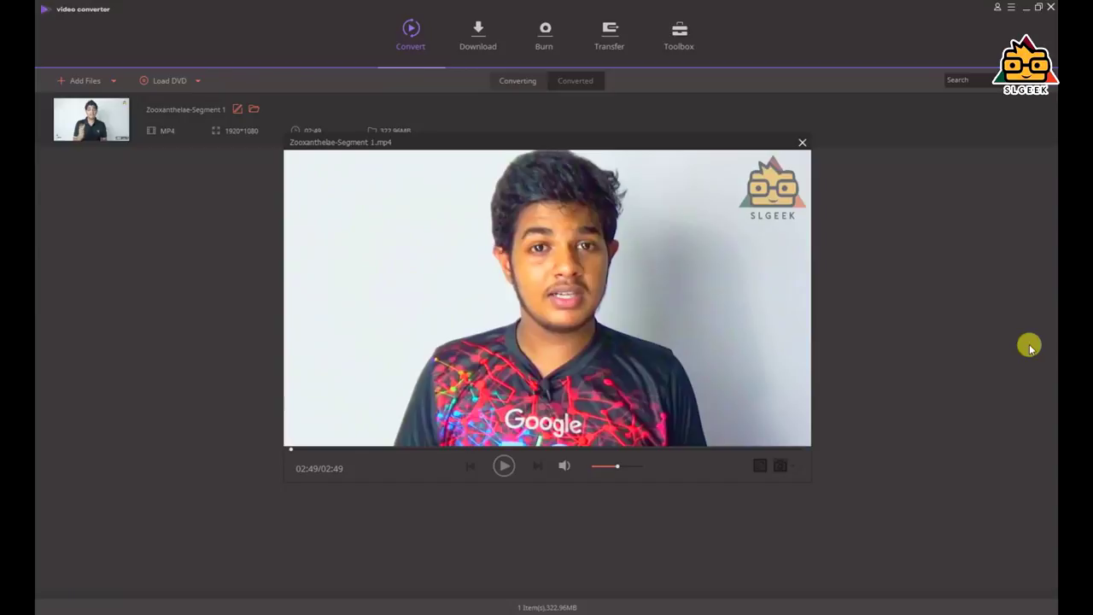
pyautogui.click(503, 466)
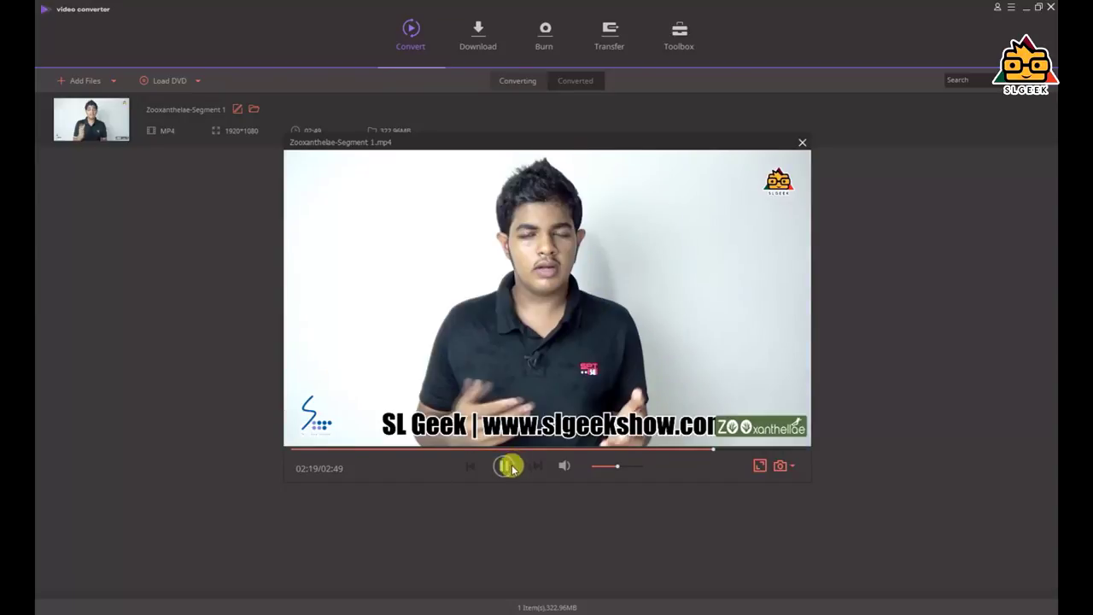
# Save the current frame as Zooxanthelae-Segment 1.bmp, close the player, and go to Download
pyautogui.click(779, 469)
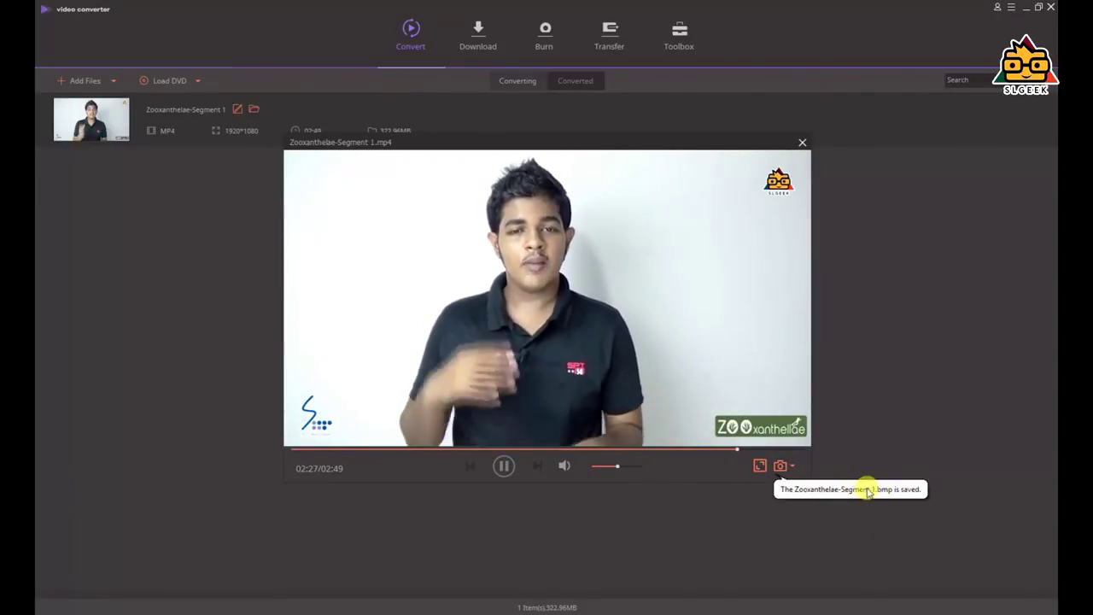
pyautogui.click(802, 142)
pyautogui.click(468, 41)
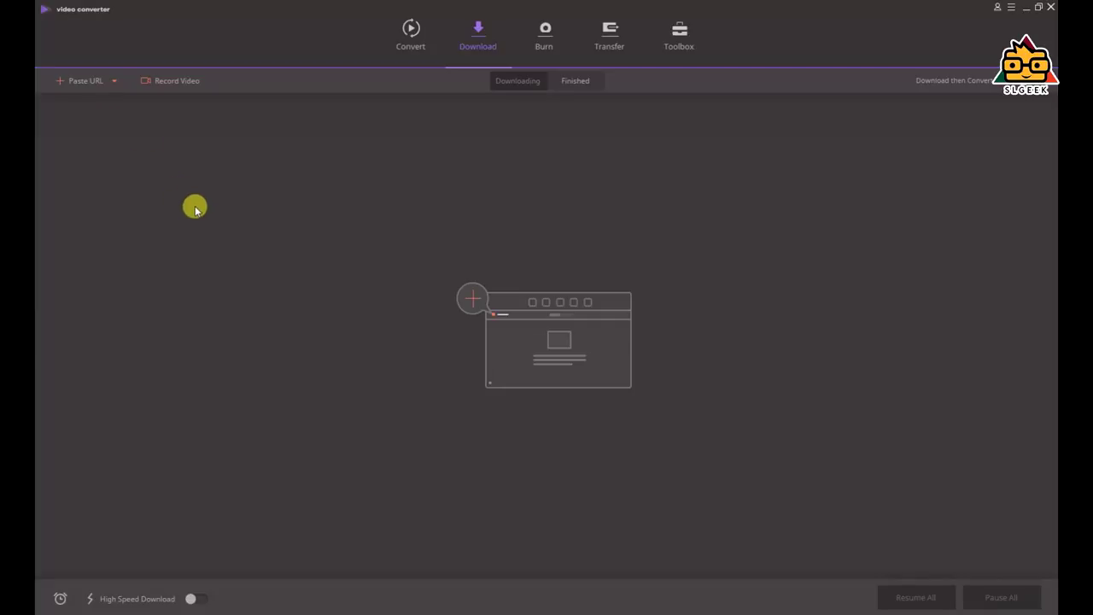
# Paste the copied YouTube link to load download options for the Nokia 6 review video
pyautogui.click(81, 82)
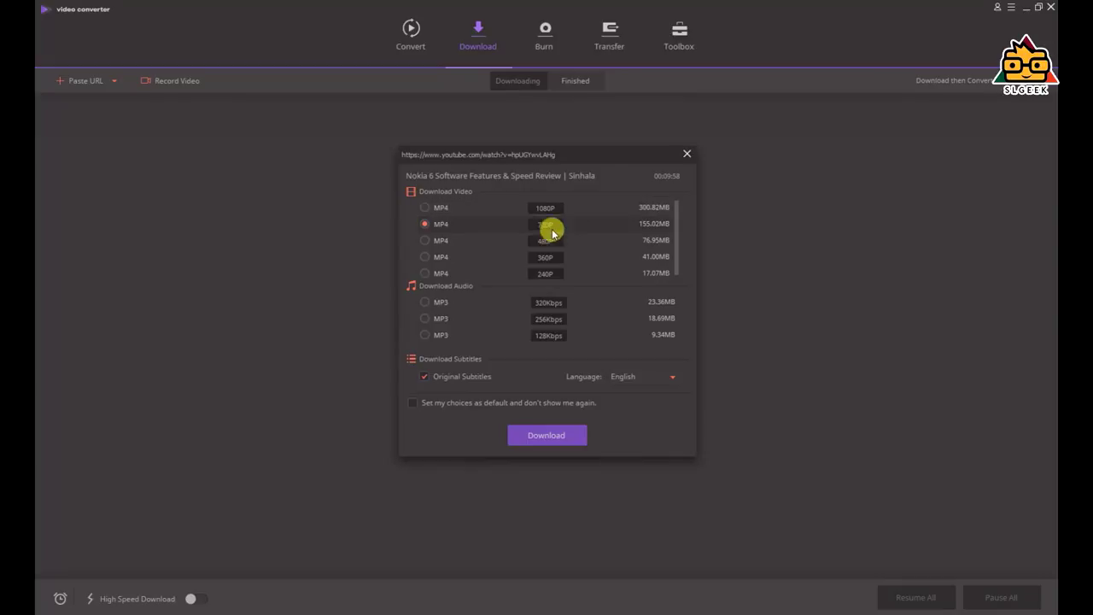
# Download the Nokia 6 review as MP4 1080P with original subtitles, then check the Finished and Downloading lists
pyautogui.click(631, 208)
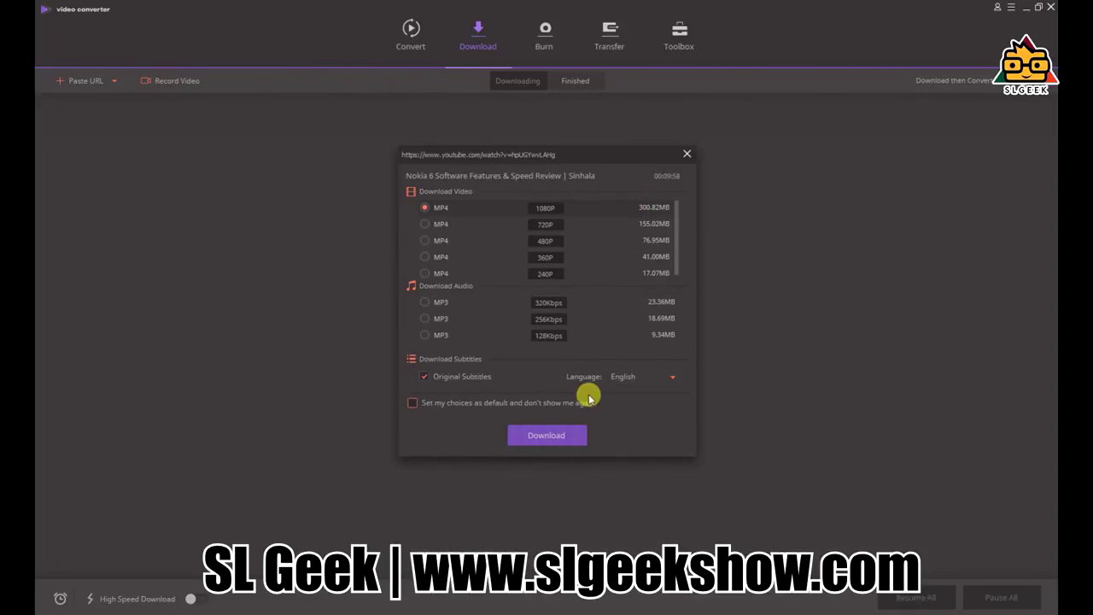
pyautogui.click(424, 377)
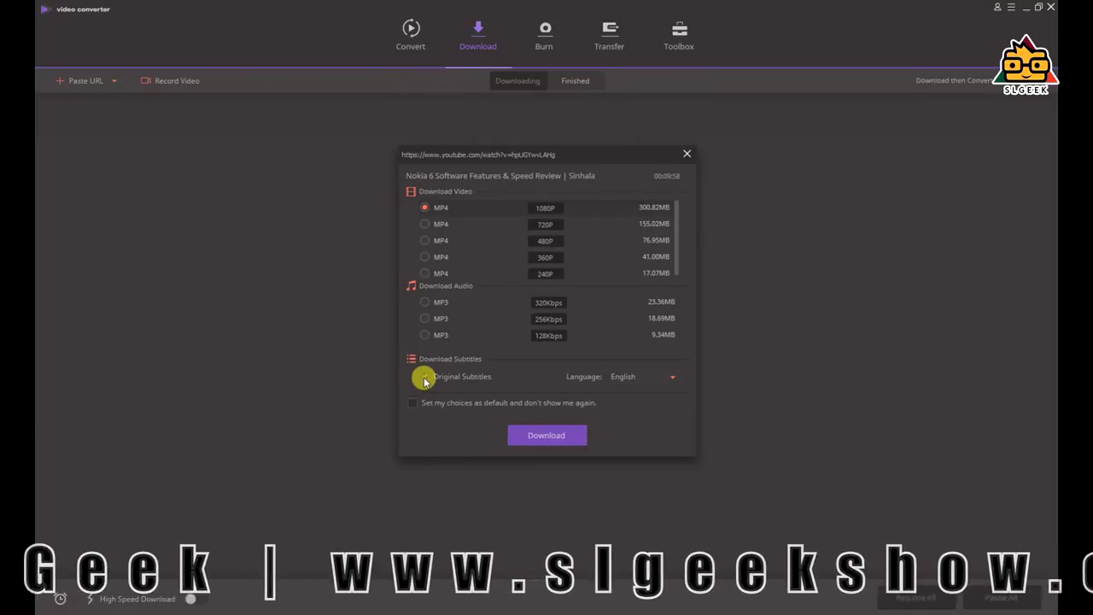
pyautogui.click(567, 435)
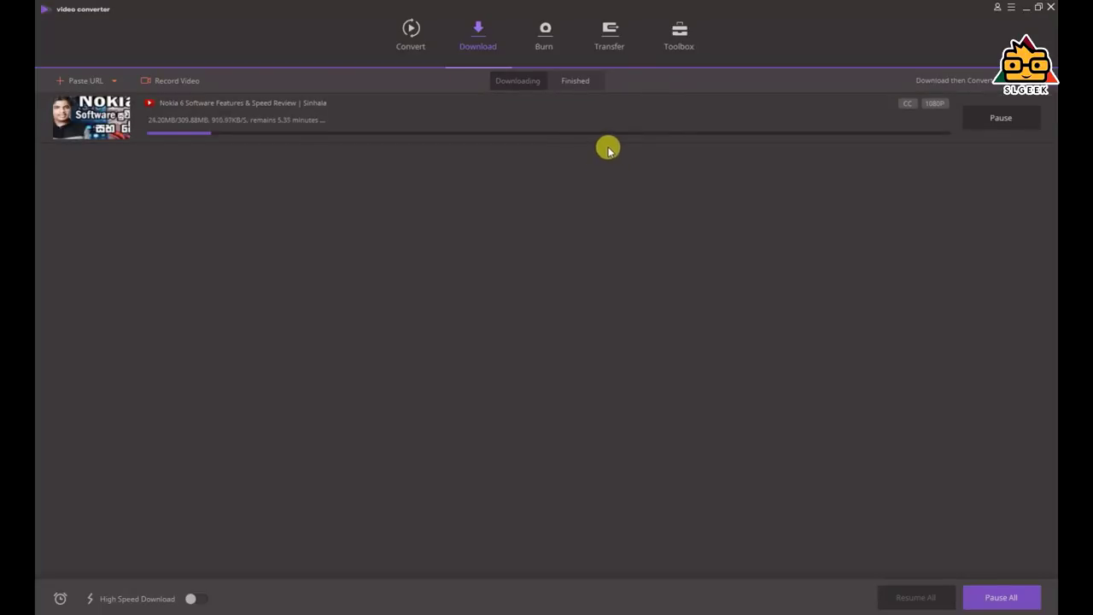
pyautogui.click(576, 83)
pyautogui.click(518, 84)
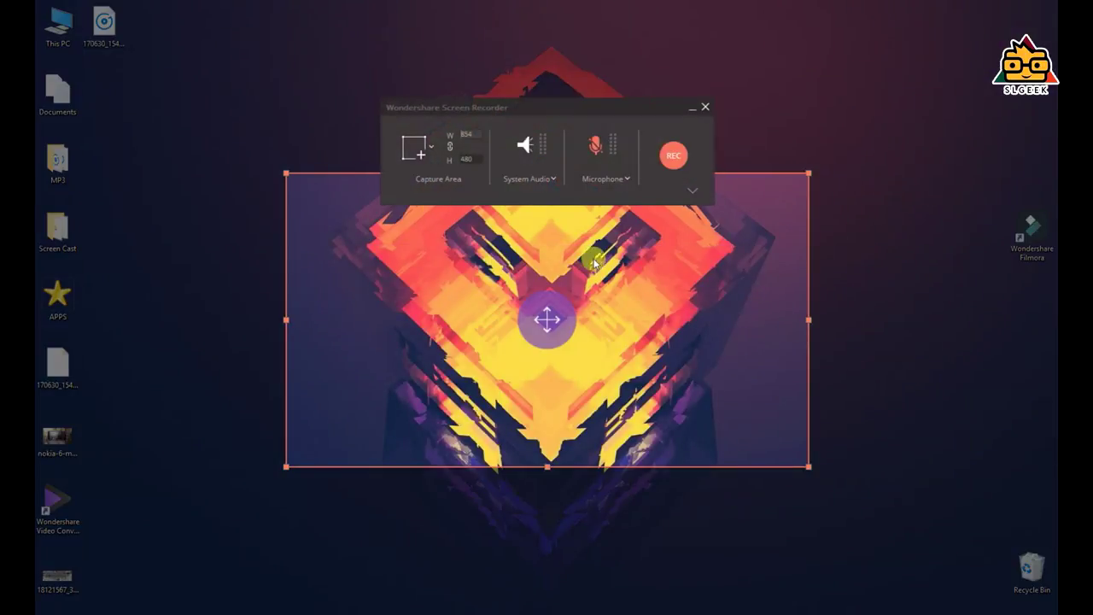
# Stretch the capture area to the full 1676×1010 screen, check the system audio device, and close the recorder
pyautogui.moveTo(284, 172); pyautogui.dragTo(35, 2)
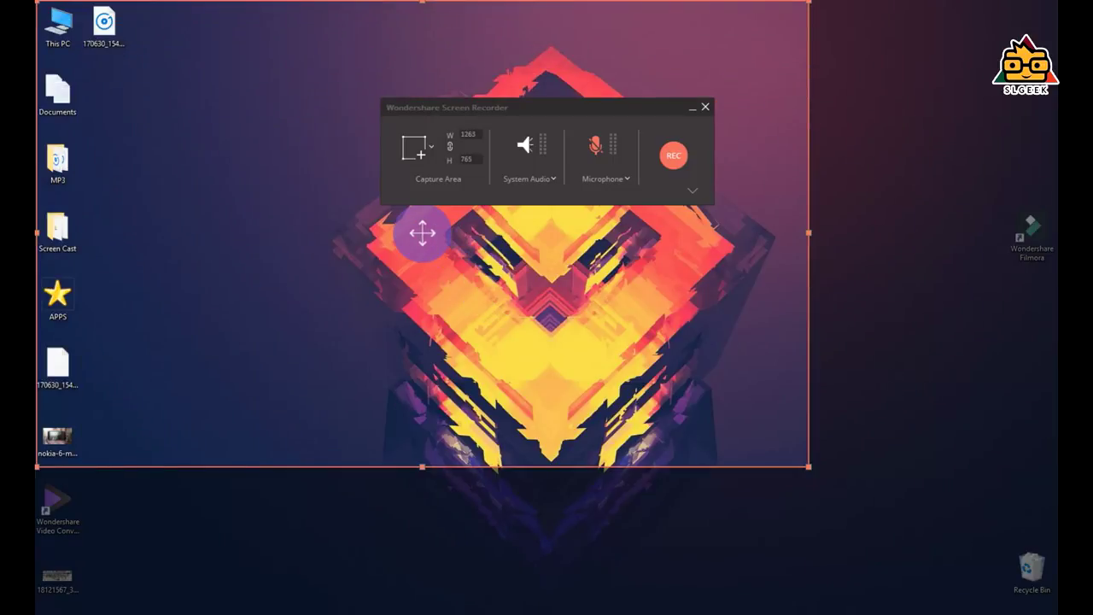
pyautogui.moveTo(805, 462); pyautogui.dragTo(1057, 613)
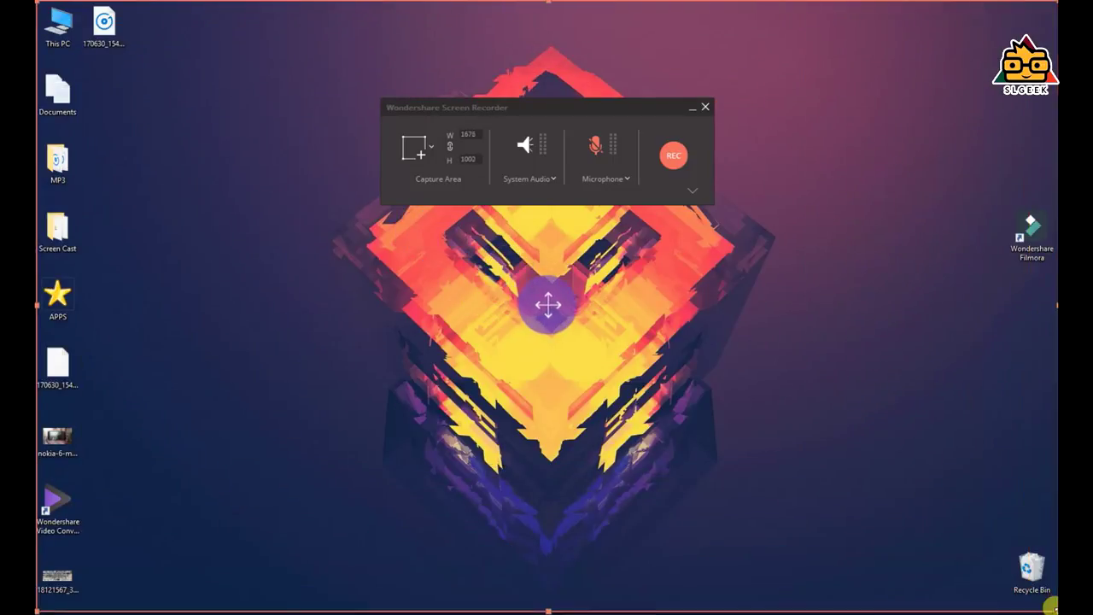
pyautogui.click(554, 179)
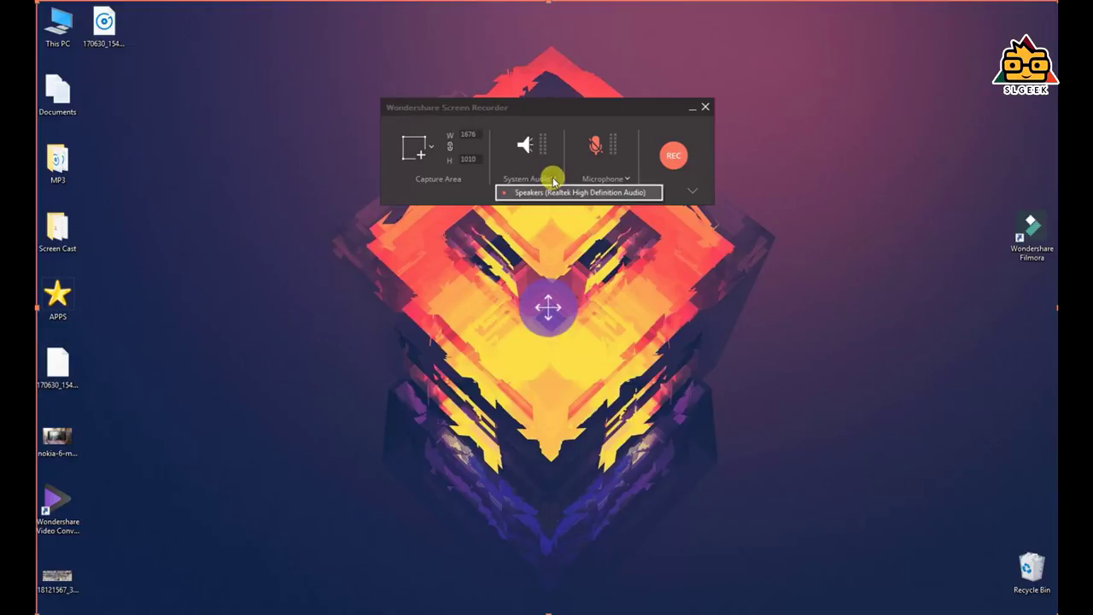
pyautogui.click(472, 194)
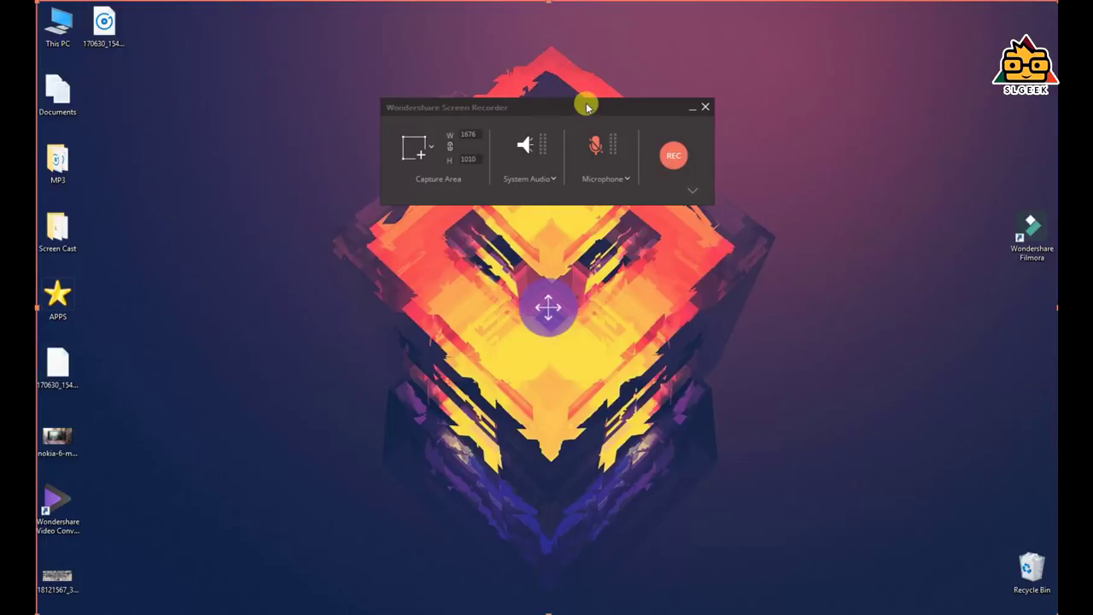
pyautogui.click(705, 109)
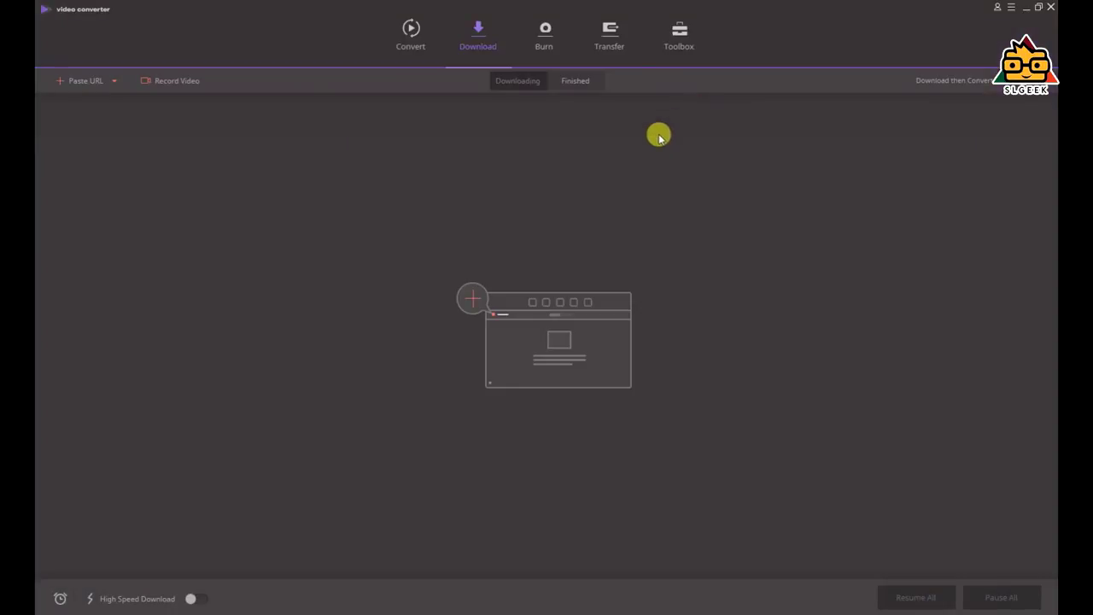
# Add SL GEEK Intro New.mp4 and techmart Intro FHD.mp4 to a new DVD burn project
pyautogui.click(543, 36)
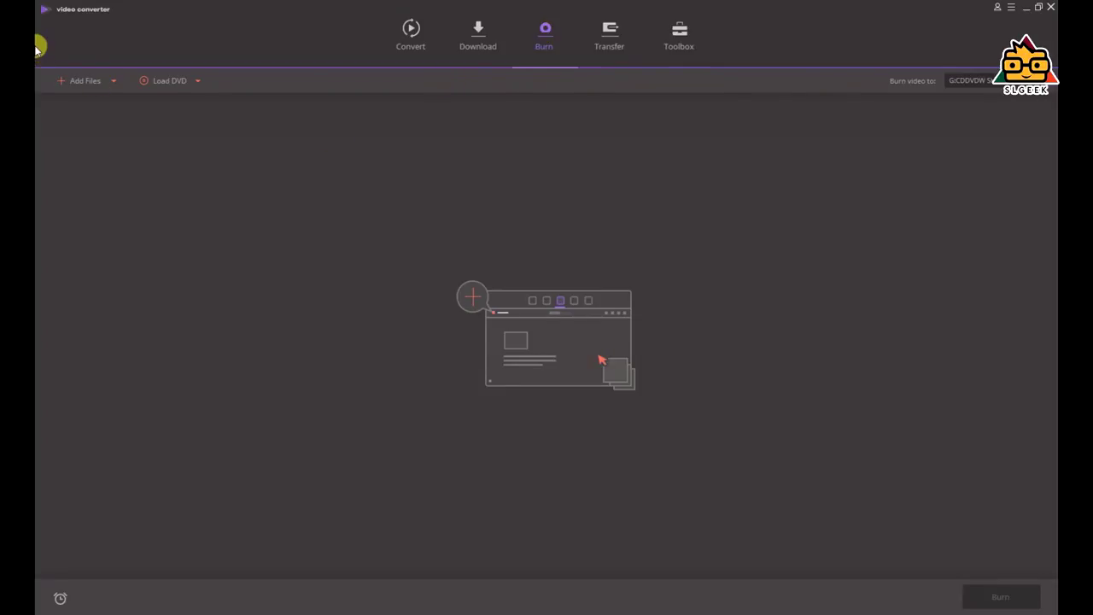
pyautogui.click(79, 88)
pyautogui.click(442, 115)
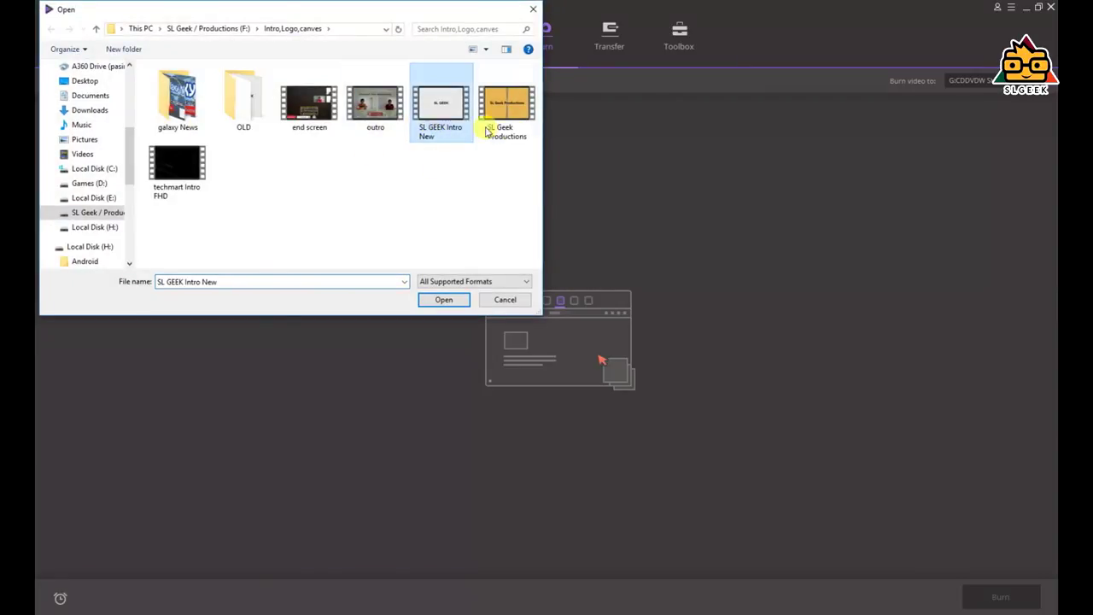
pyautogui.keyDown('ctrl'); pyautogui.click(181, 183); pyautogui.keyUp('ctrl')
pyautogui.click(444, 299)
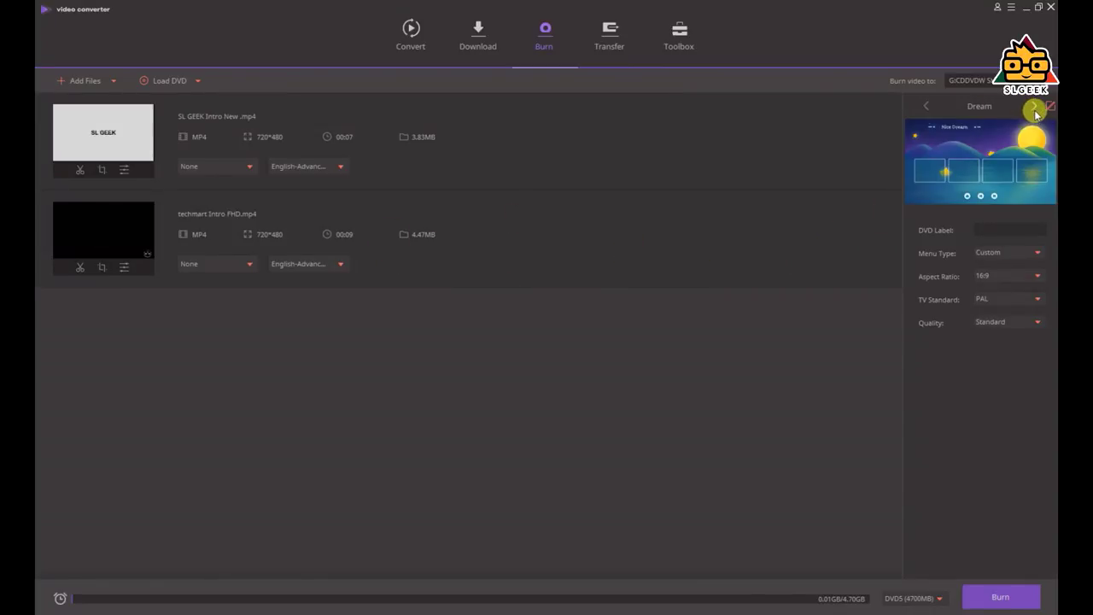
# Browse the DVD menu templates, preview Ship, and return to the Dream template
pyautogui.click(997, 173)
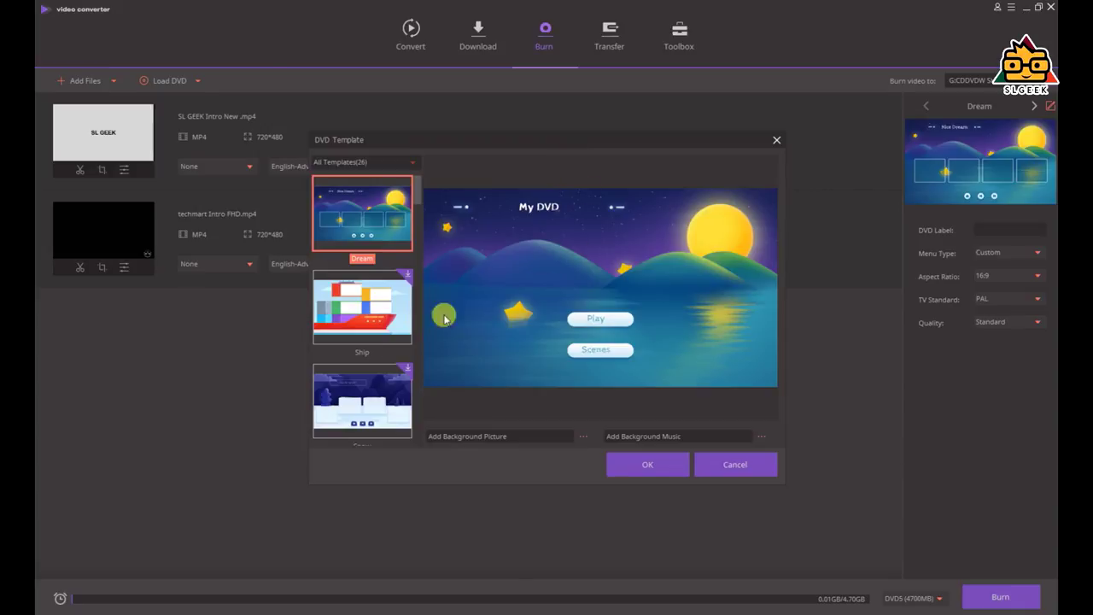
pyautogui.scroll(-2, 400, 278)
pyautogui.scroll(2, 401, 275)
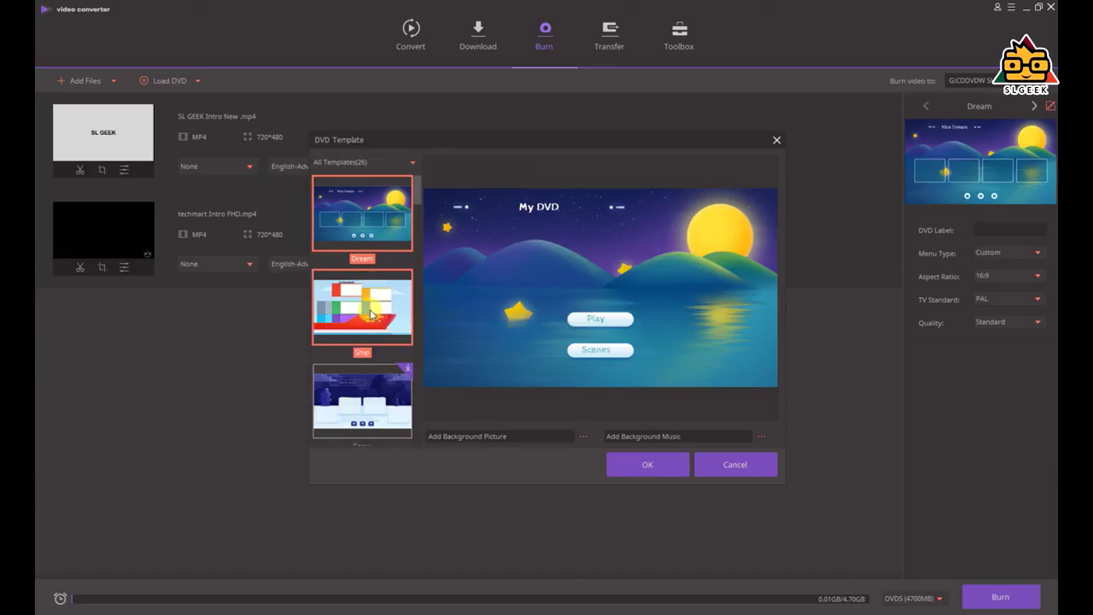
pyautogui.click(370, 314)
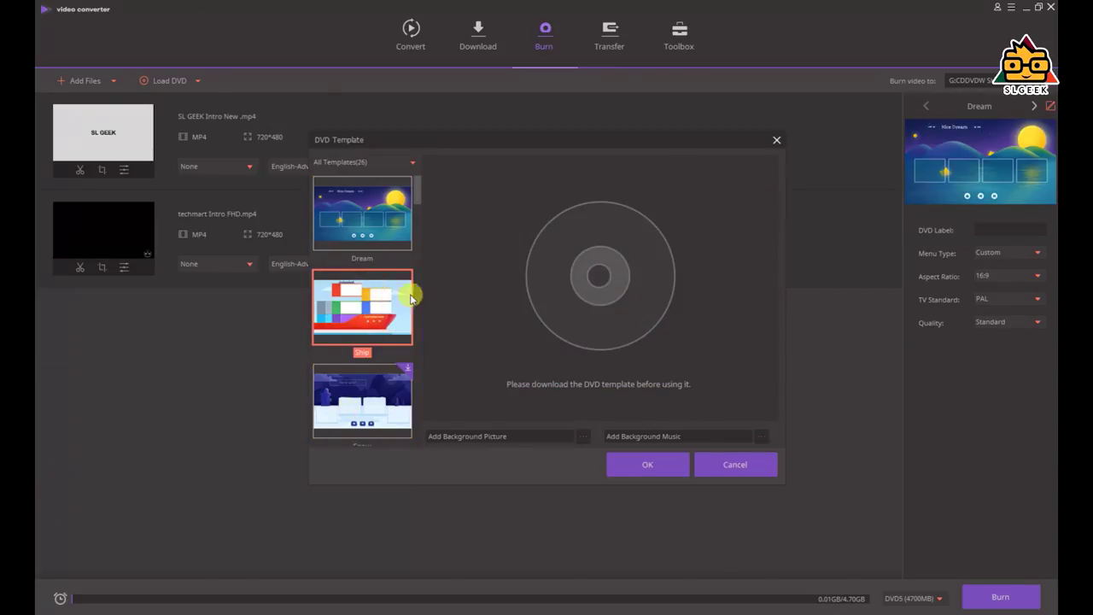
pyautogui.click(375, 213)
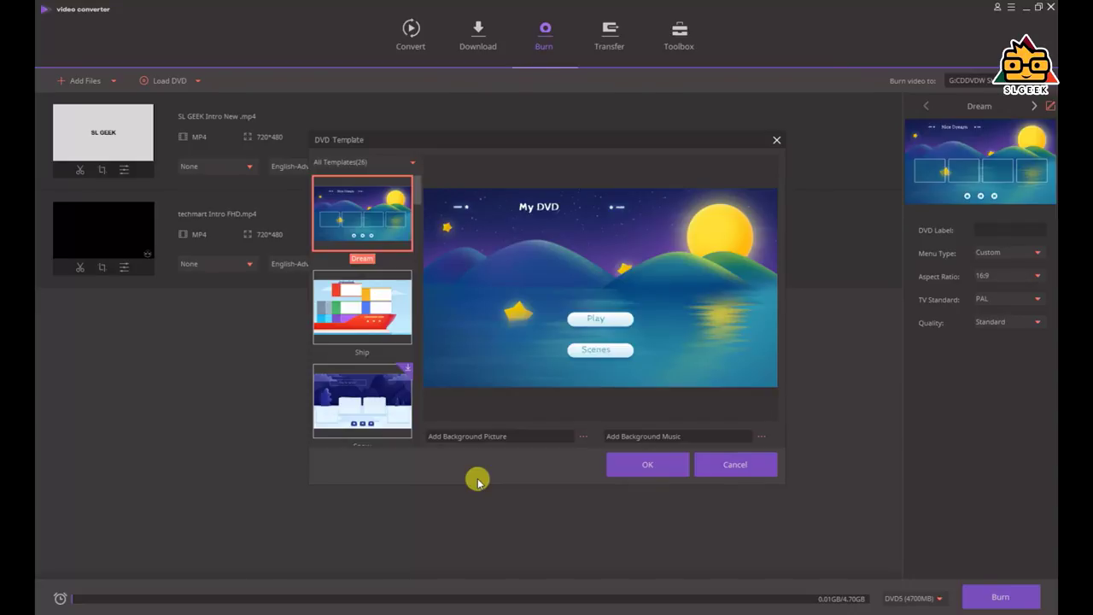
# Try the SLGEEK logo as menu background, browse for music, and discard the template changes
pyautogui.click(652, 474)
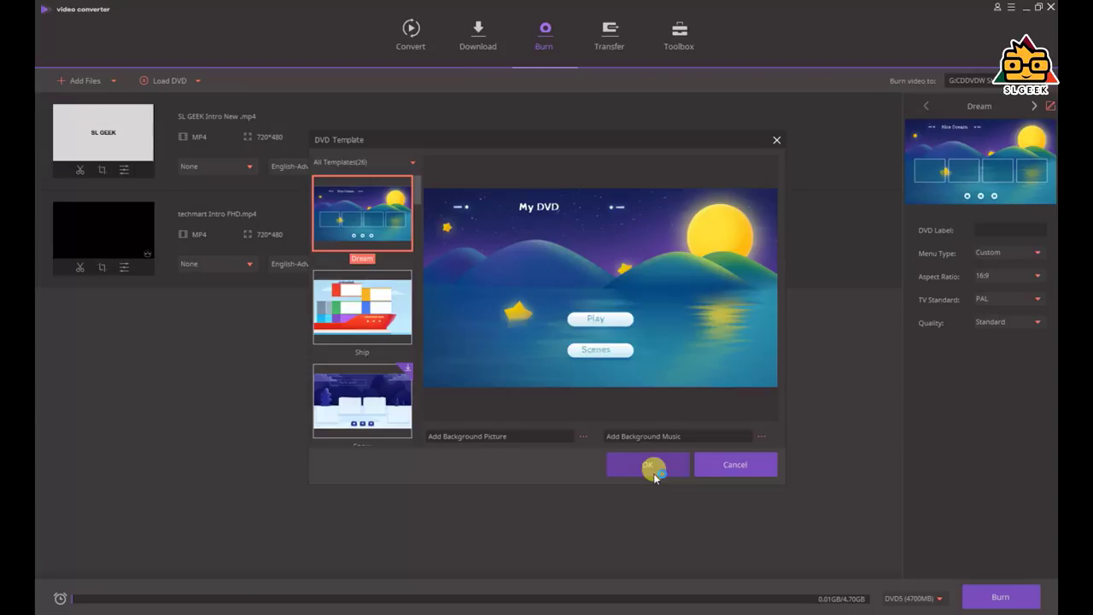
pyautogui.click(578, 439)
pyautogui.doubleClick(637, 260)
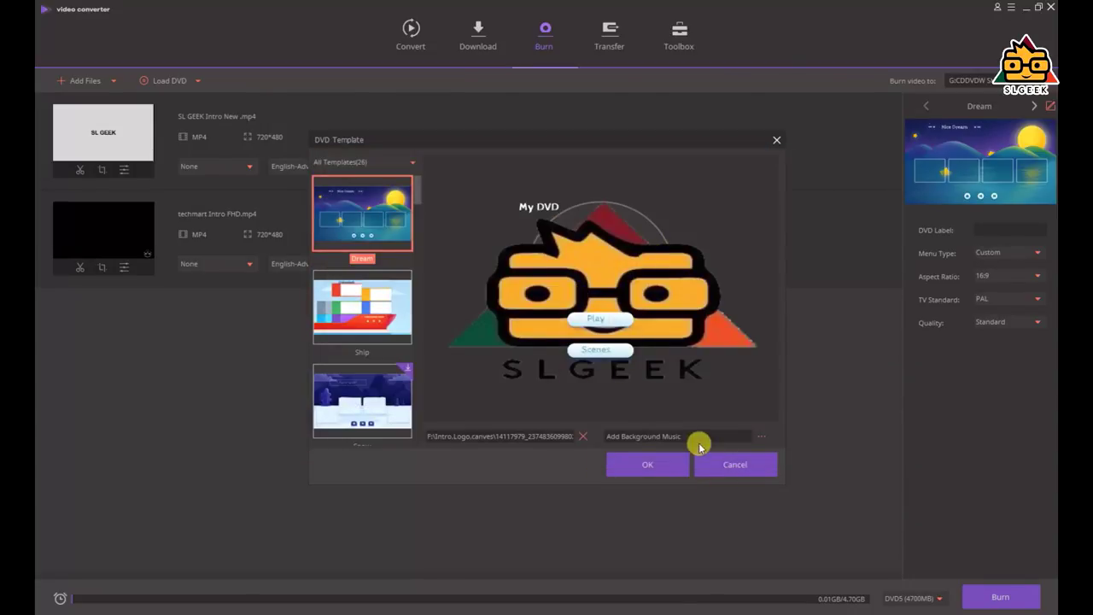
pyautogui.click(761, 436)
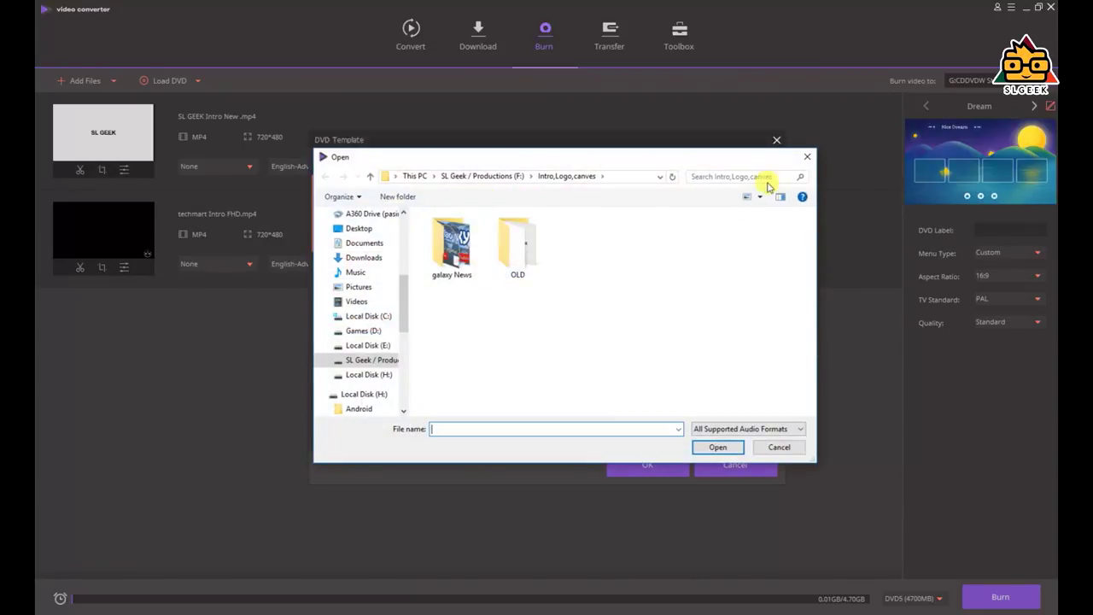
pyautogui.click(802, 158)
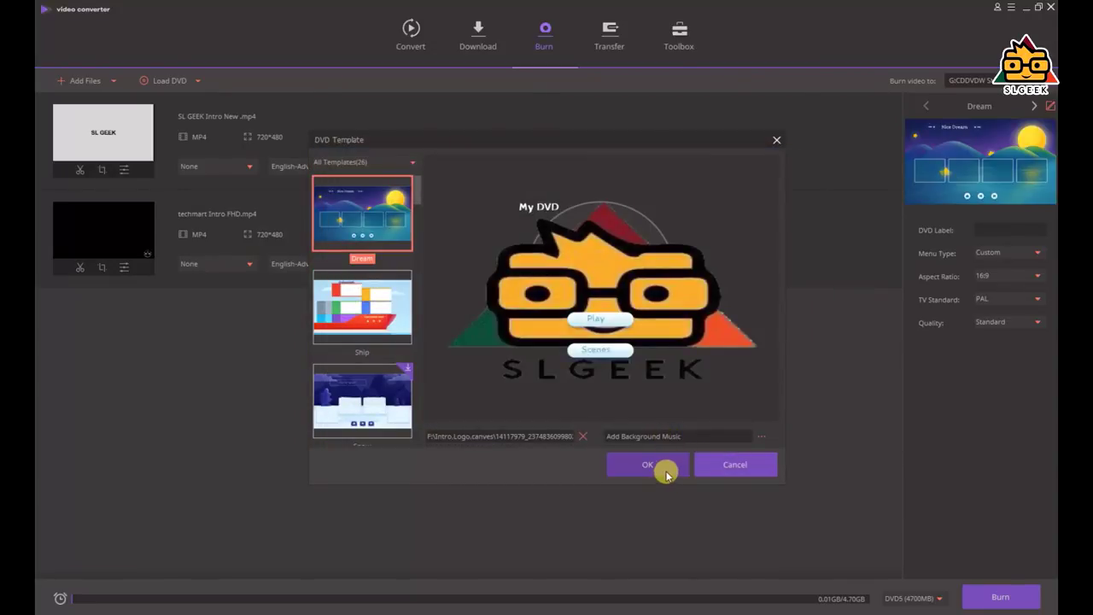
pyautogui.click(716, 461)
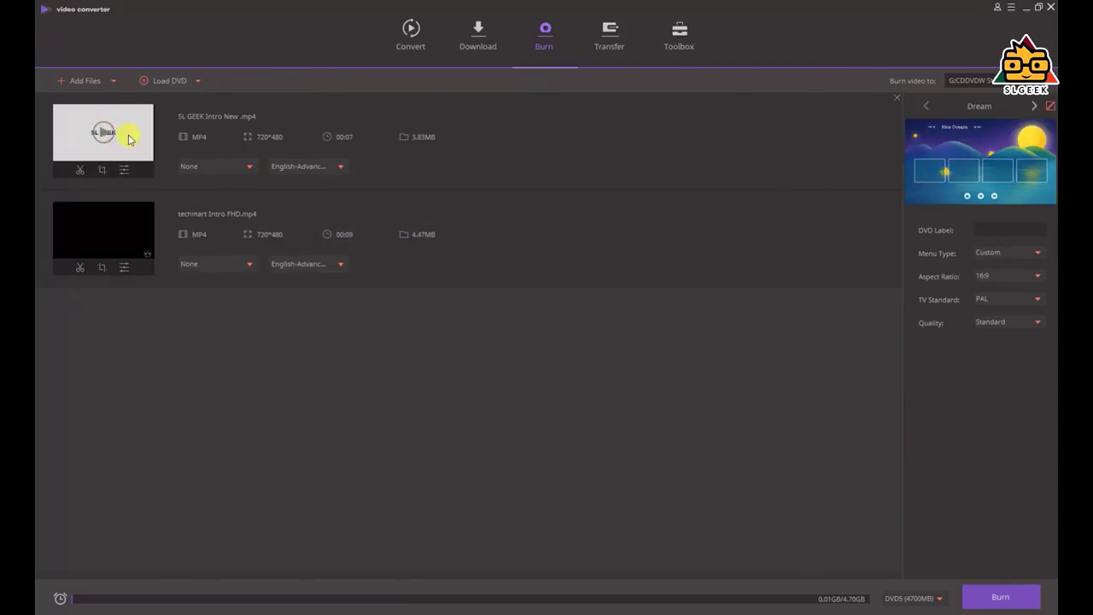
# Reopen the Dream template settings and play its menu animation preview
pyautogui.click(987, 163)
pyautogui.click(621, 331)
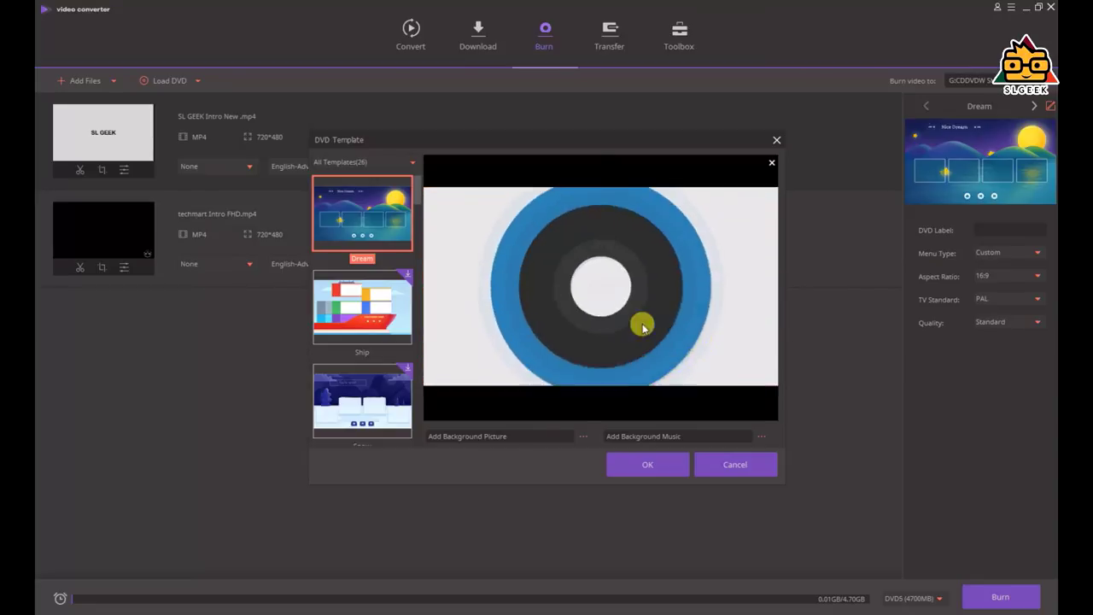
pyautogui.scroll(-5, 363, 308)
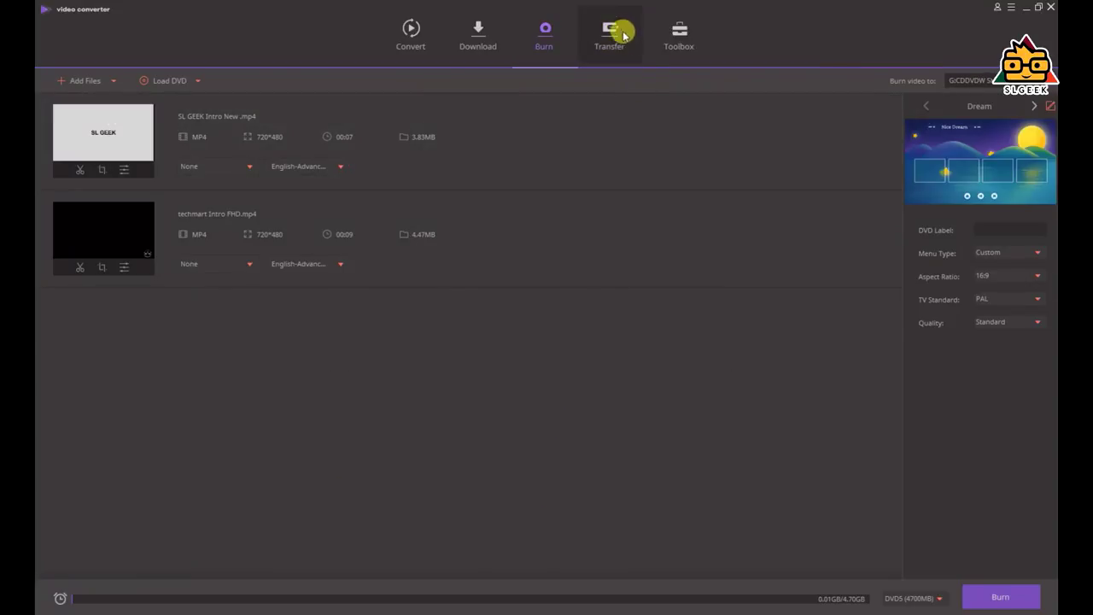
# Switch to the Transfer section to view the USB debugging setup steps
pyautogui.click(618, 31)
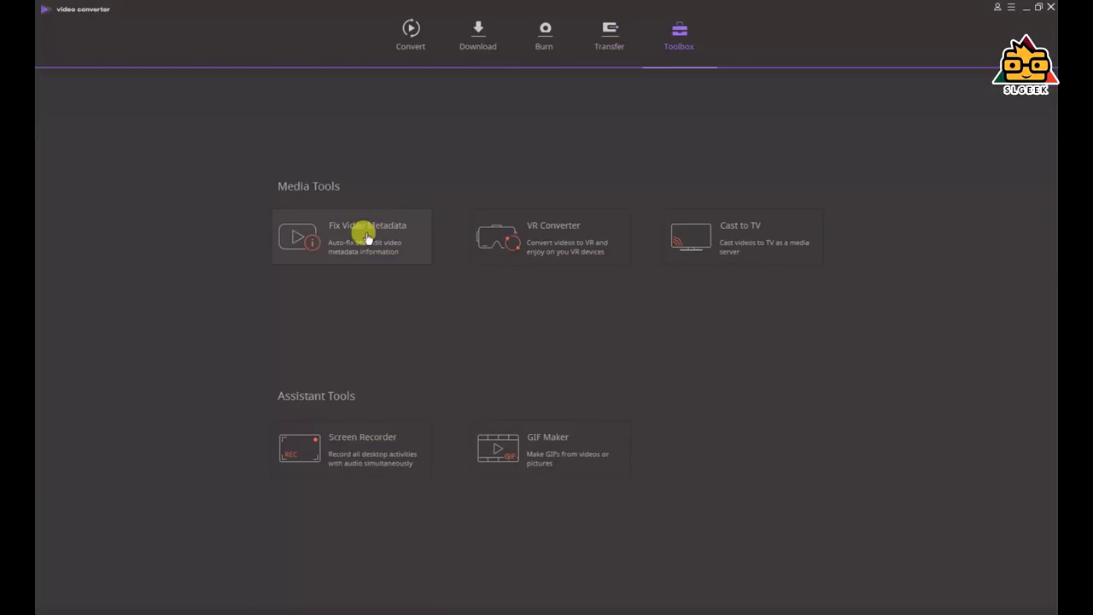
# Load SL Geek Productions.mp4 into the VR Converter with 180° 3D mode targeting Oculus Rift
pyautogui.click(361, 234)
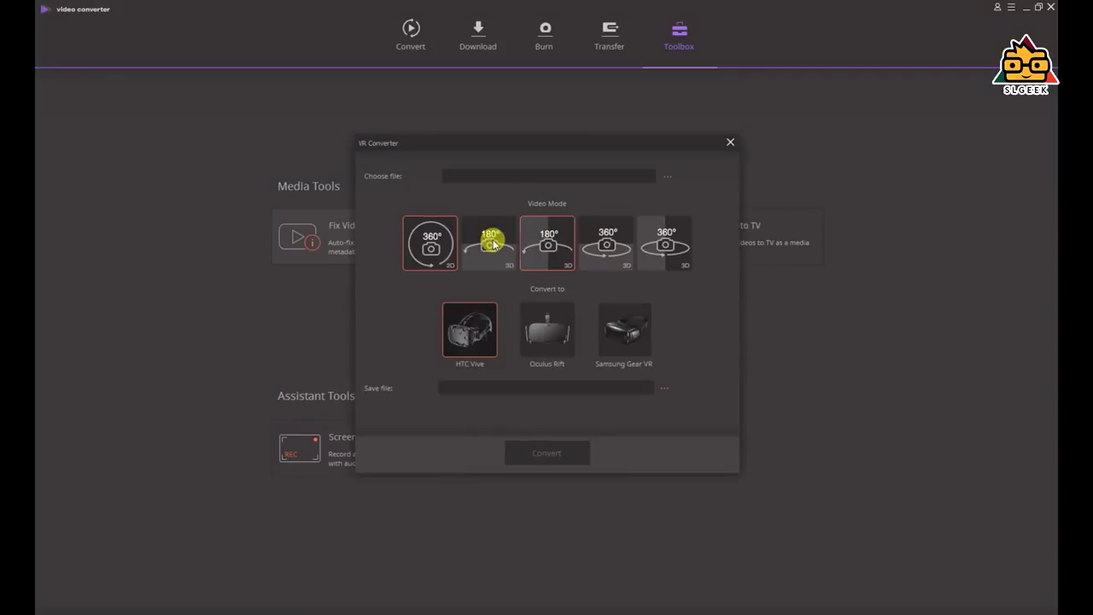
pyautogui.click(493, 244)
pyautogui.click(684, 181)
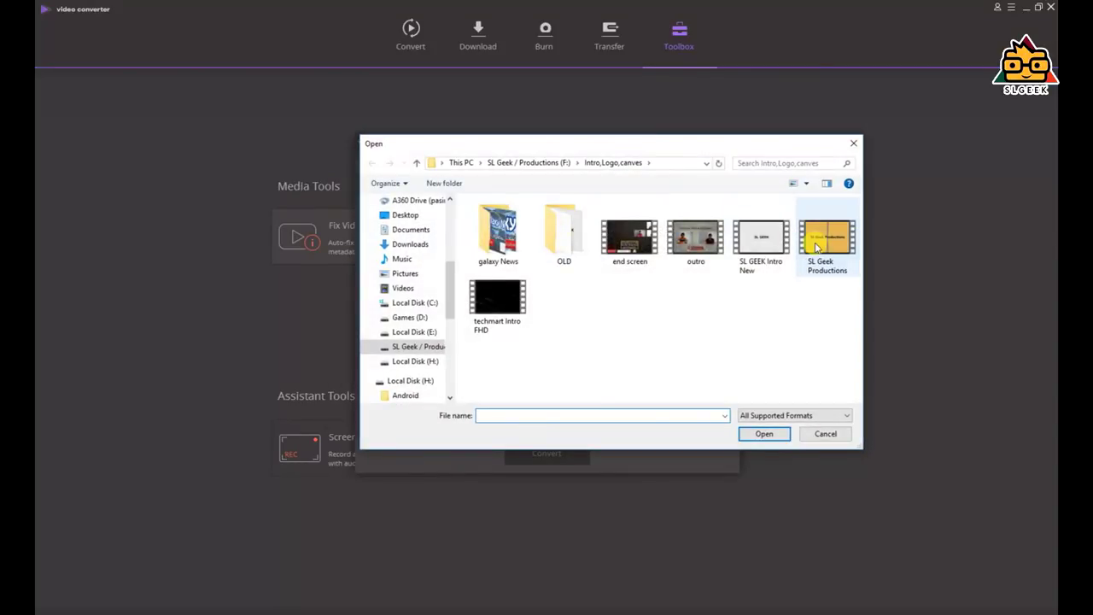
pyautogui.doubleClick(808, 238)
pyautogui.click(495, 244)
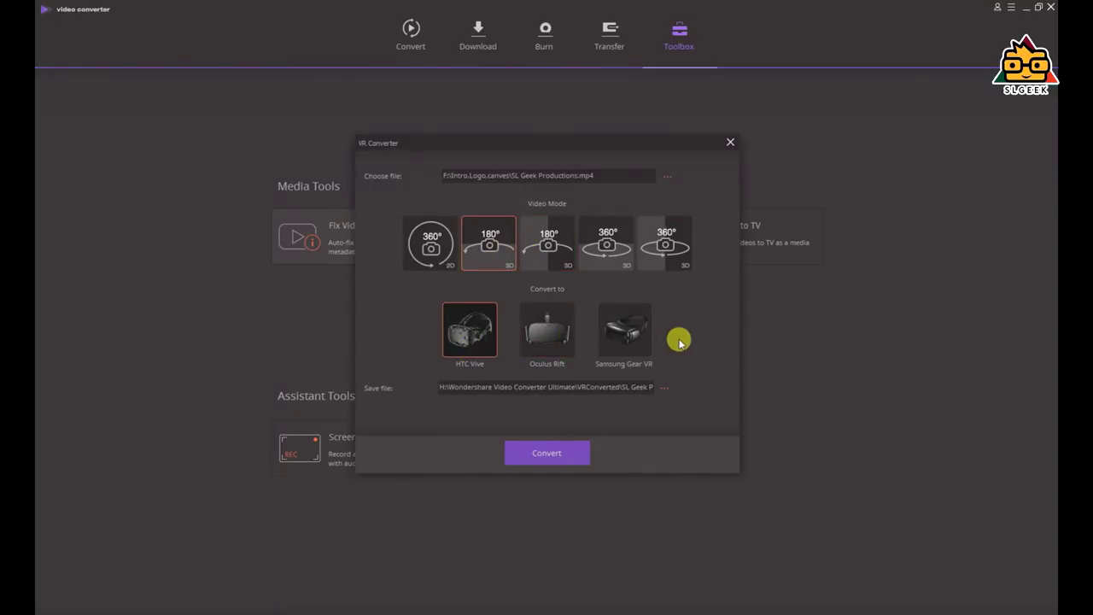
pyautogui.click(532, 326)
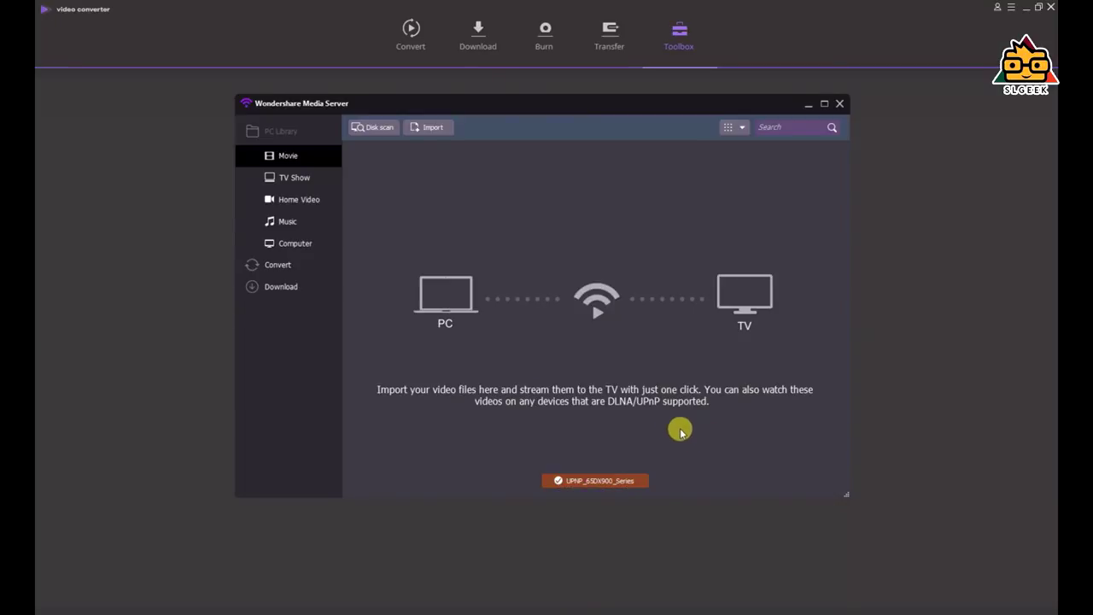
# Import techmart Intro FHD.mp4 from the Intro,Logo,canves folder, cast it to the TV, then close the server
pyautogui.click(431, 126)
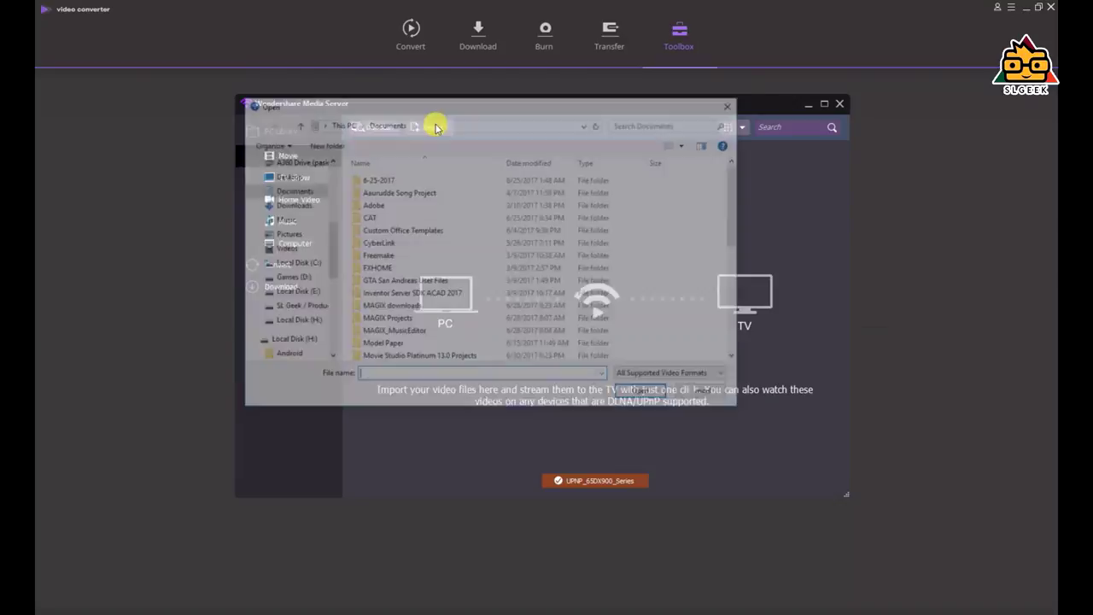
pyautogui.scroll(-10, 427, 224)
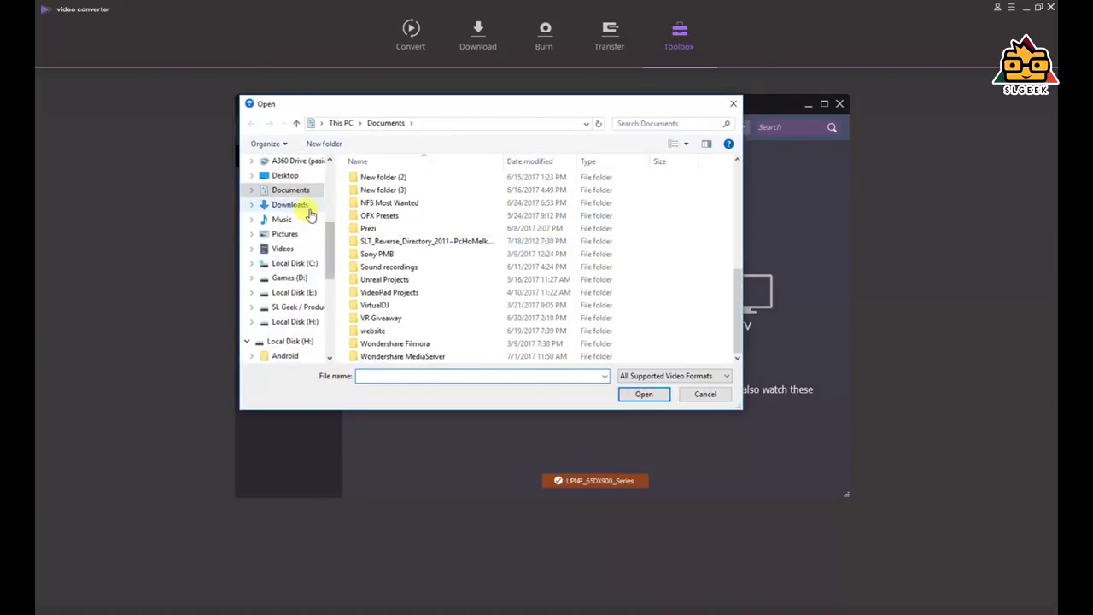
pyautogui.click(282, 307)
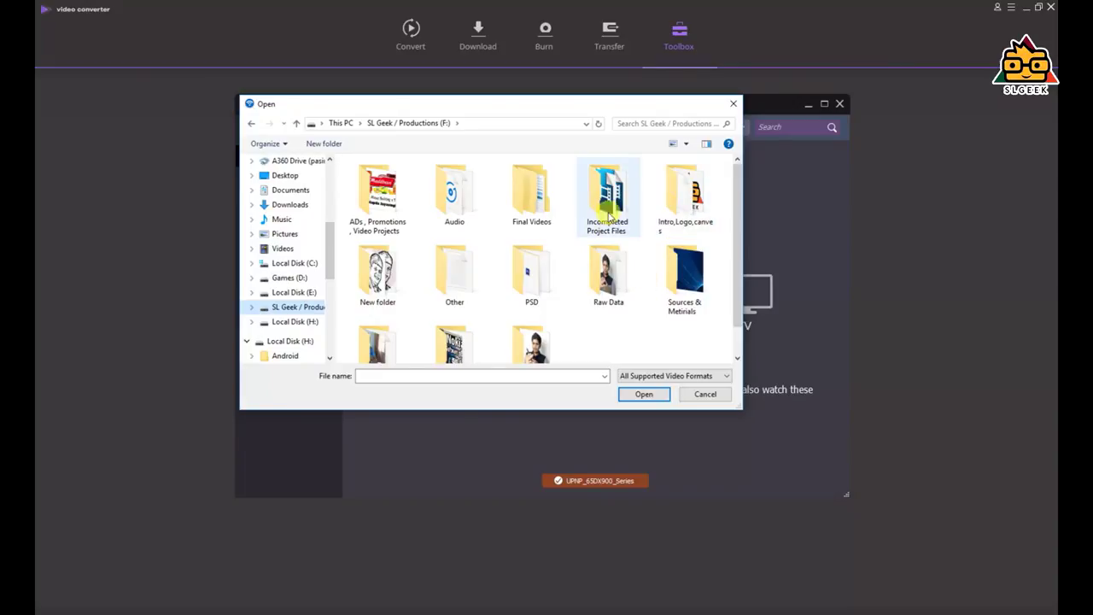
pyautogui.doubleClick(608, 195)
pyautogui.click(252, 126)
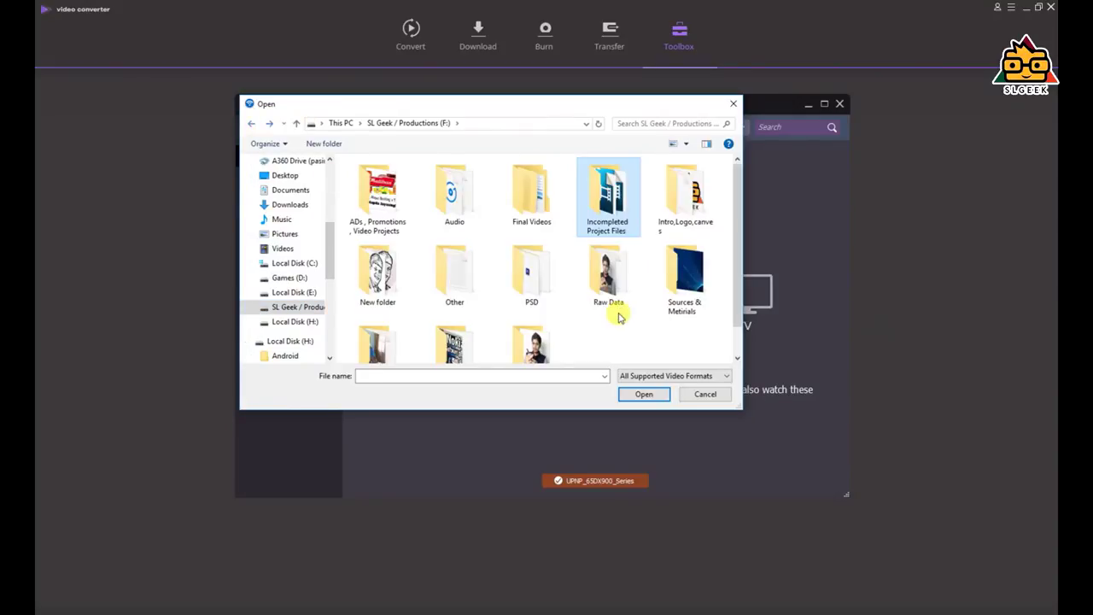
pyautogui.doubleClick(685, 196)
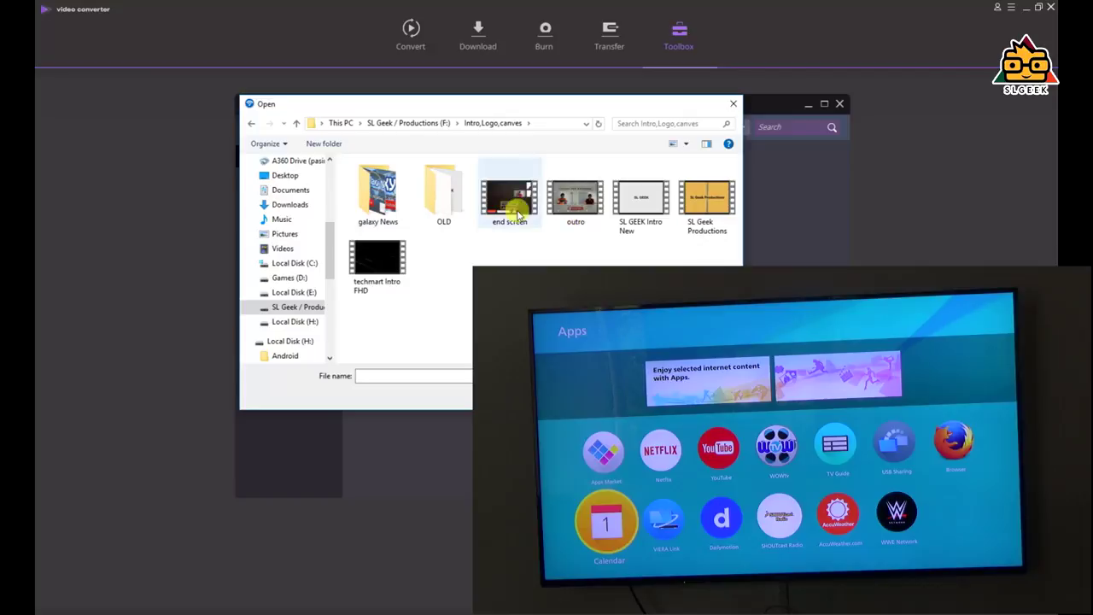
pyautogui.click(377, 265)
pyautogui.doubleClick(377, 265)
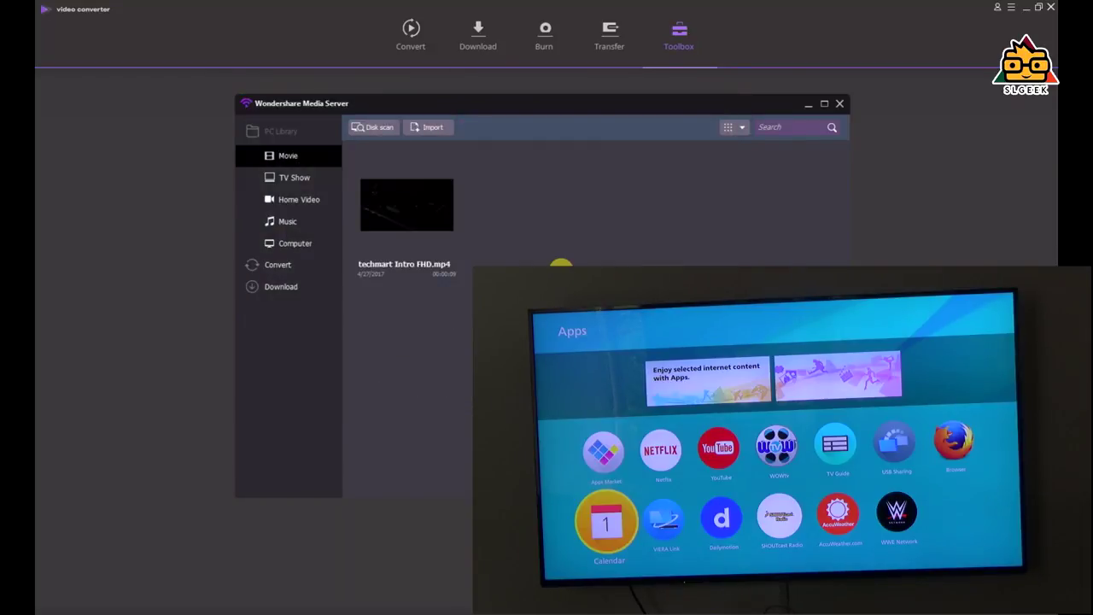
pyautogui.click(451, 211)
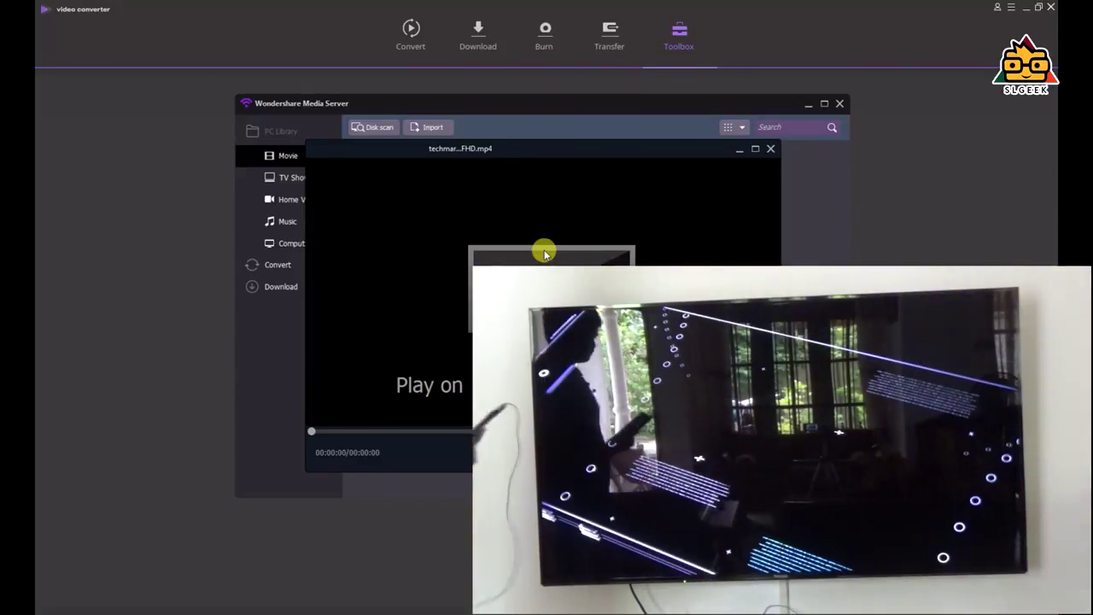
pyautogui.click(840, 103)
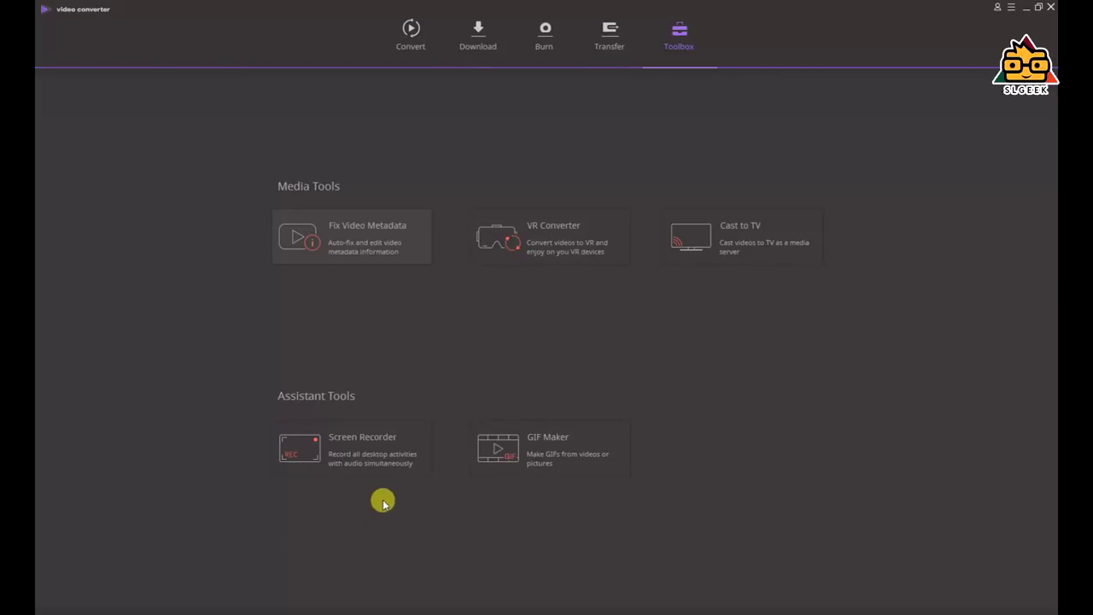
# Load a video into GIF Maker and create a 500 x 281, 29 fps GIF
pyautogui.click(560, 462)
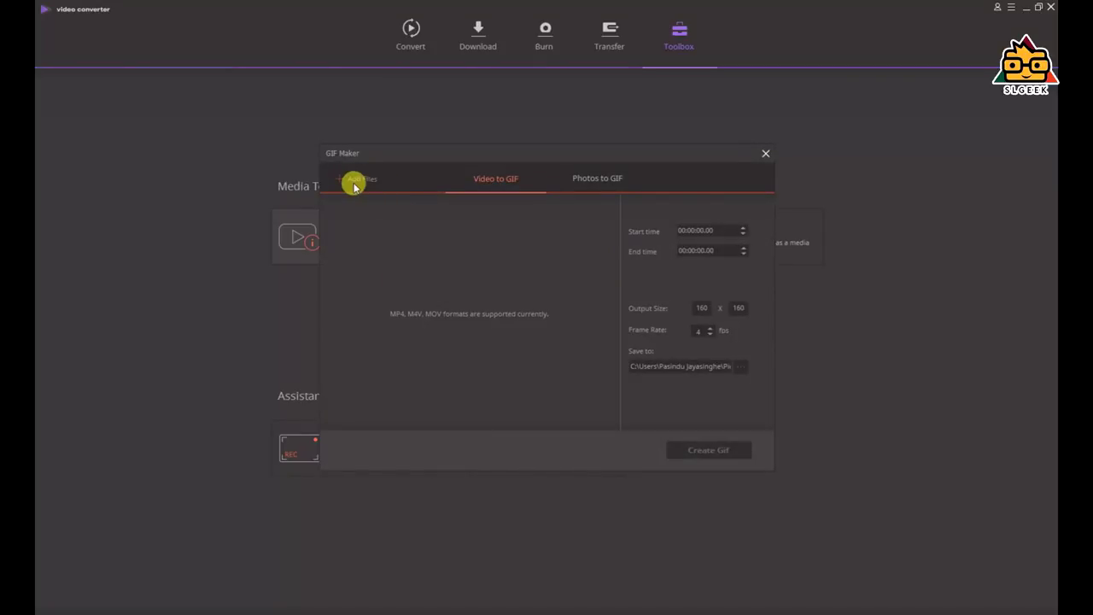
pyautogui.click(354, 185)
pyautogui.doubleClick(673, 279)
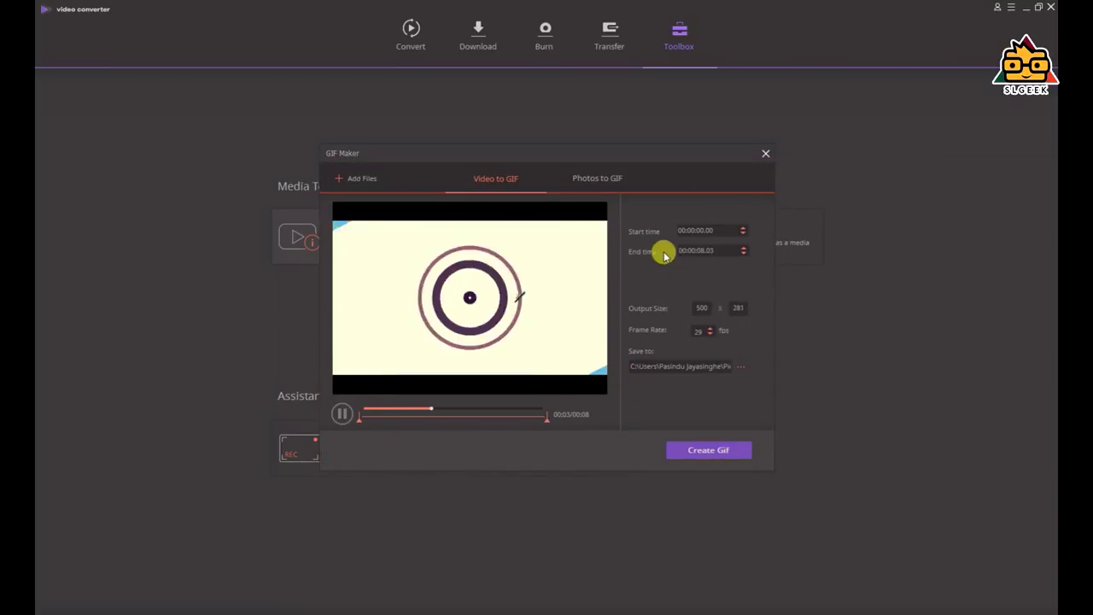
pyautogui.click(700, 450)
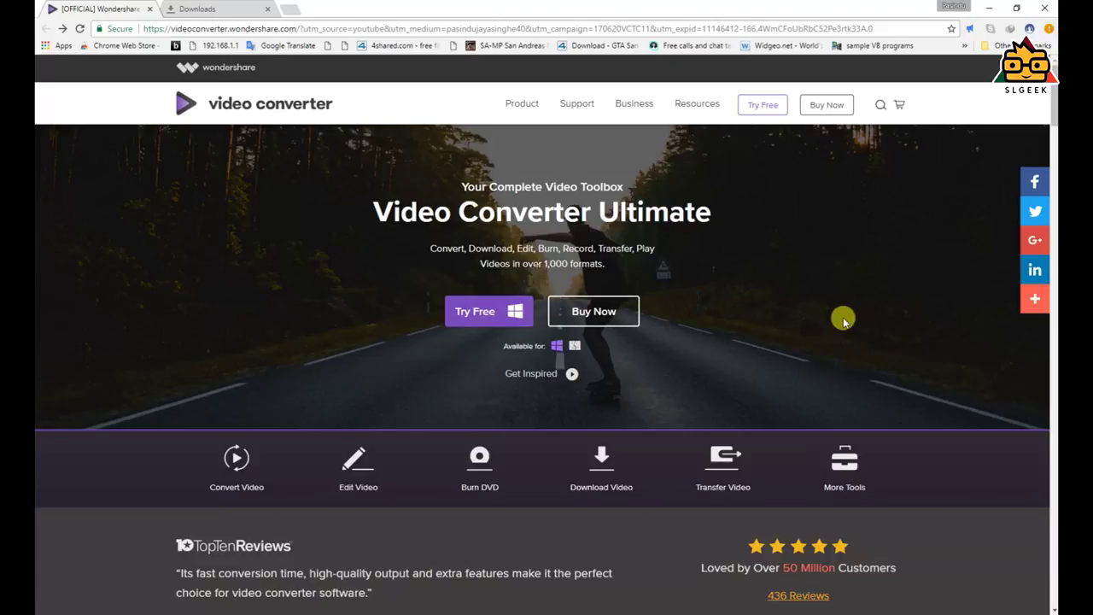
# Go to the Buy Now page and review the 1 Year, Lifetime, Family and Business license prices
pyautogui.scroll(-18, 842, 322)
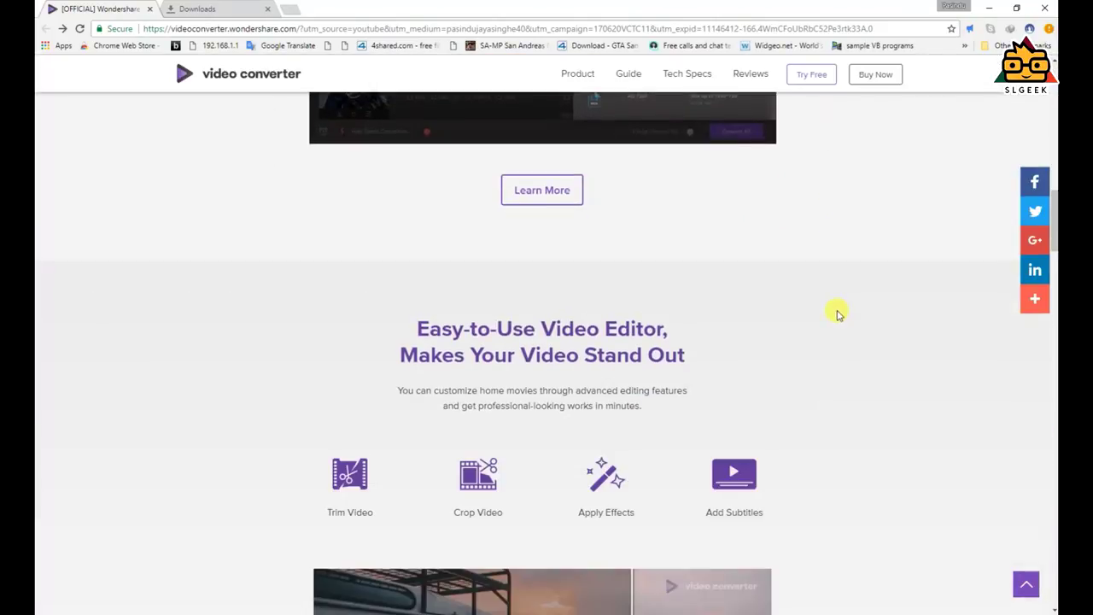
pyautogui.scroll(-13, 836, 313)
pyautogui.scroll(8, 844, 311)
pyautogui.scroll(15, 844, 308)
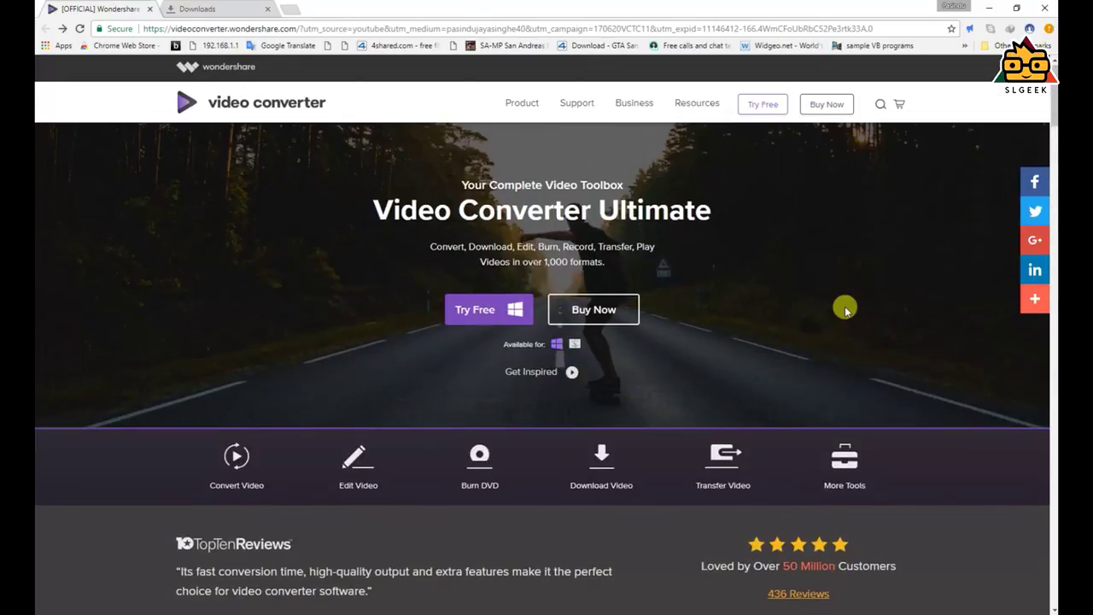
pyautogui.click(631, 311)
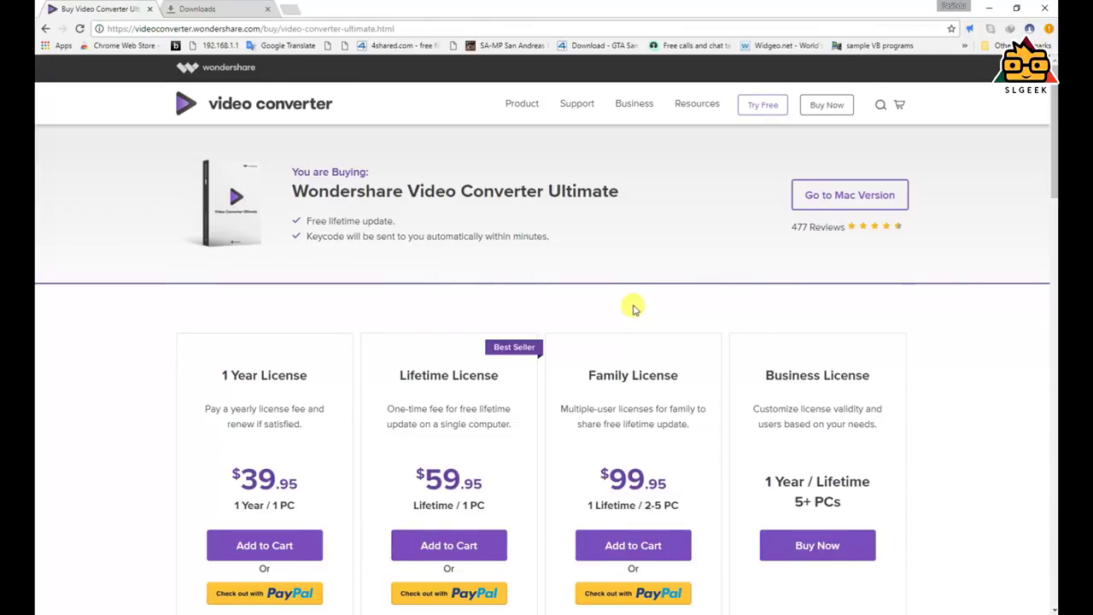
pyautogui.scroll(-3, 593, 264)
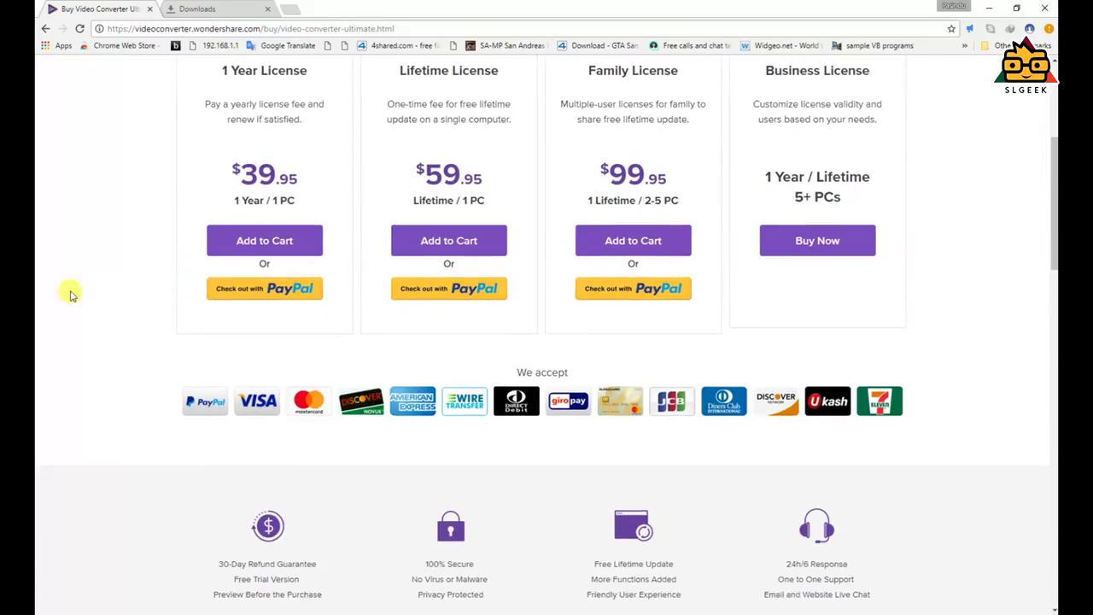